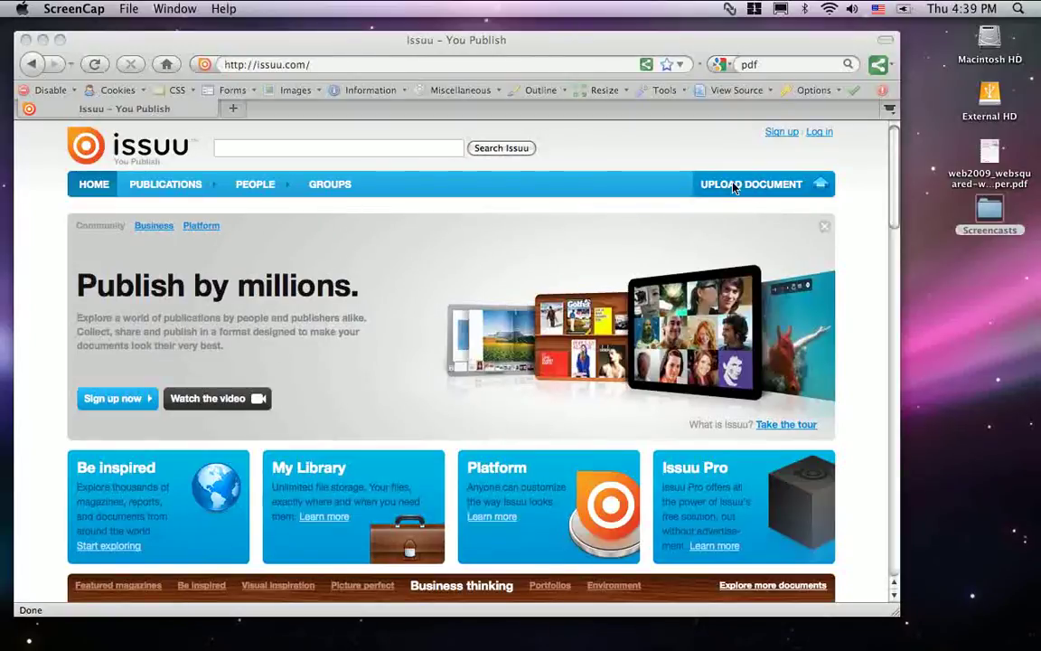
Sign in to Issuu with the publisher account's e-mail and password.
{"action": "left_click", "coordinate": [817, 137]}
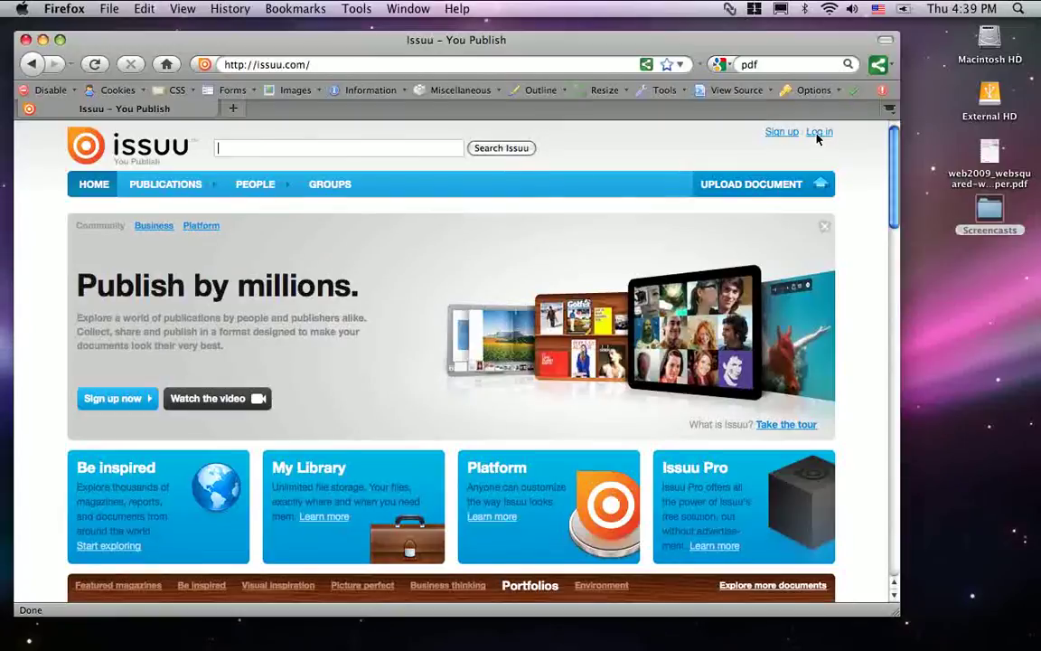
{"action": "left_click", "coordinate": [818, 135]}
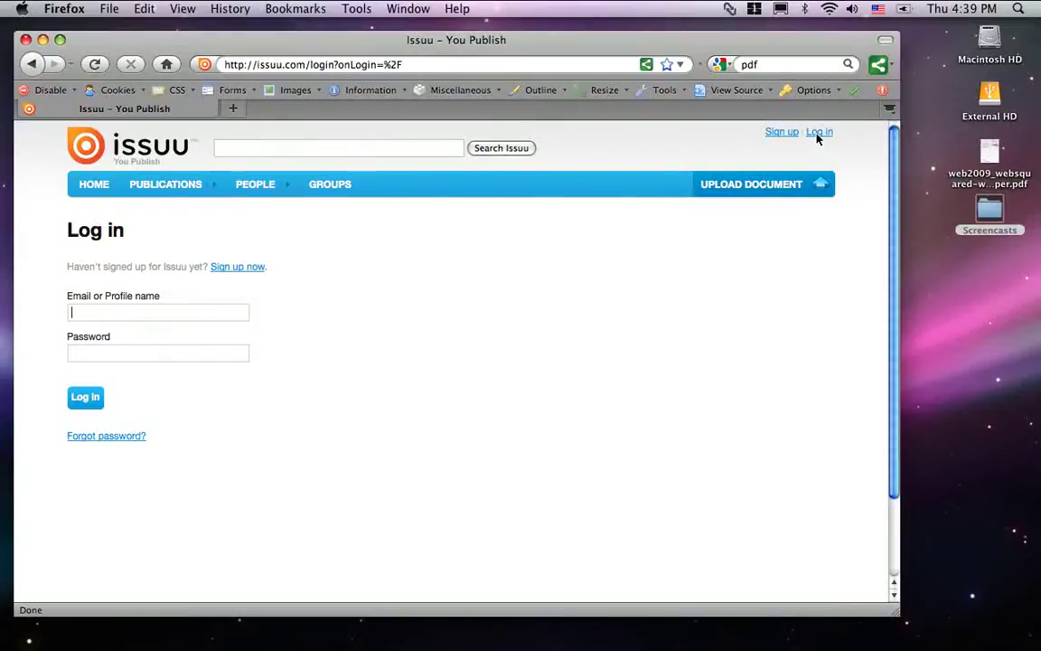
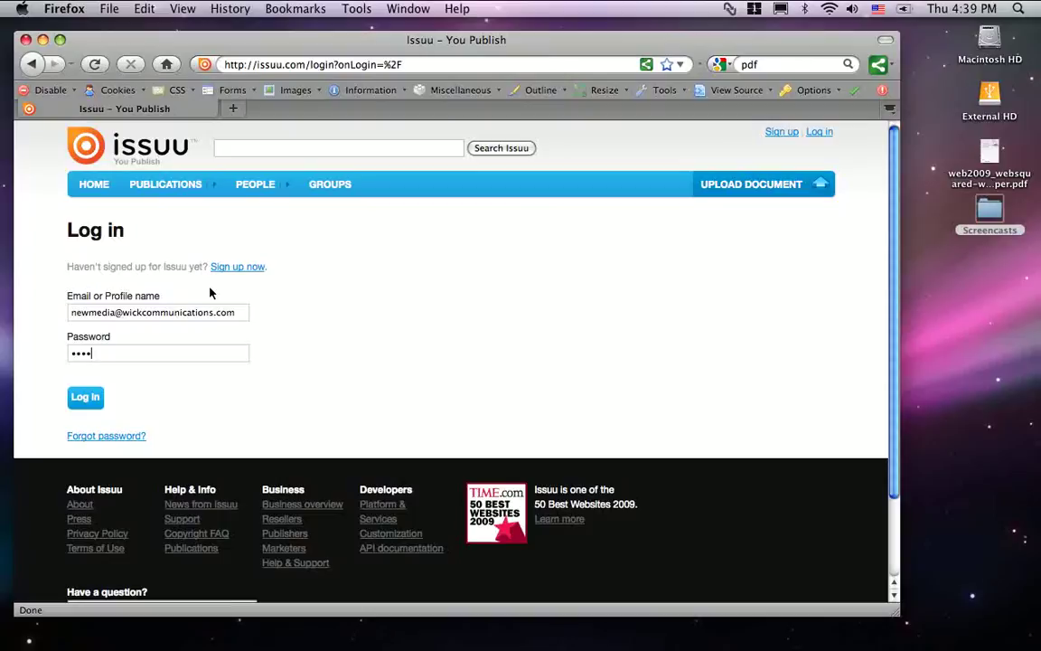
{"action": "key", "text": "Return"}
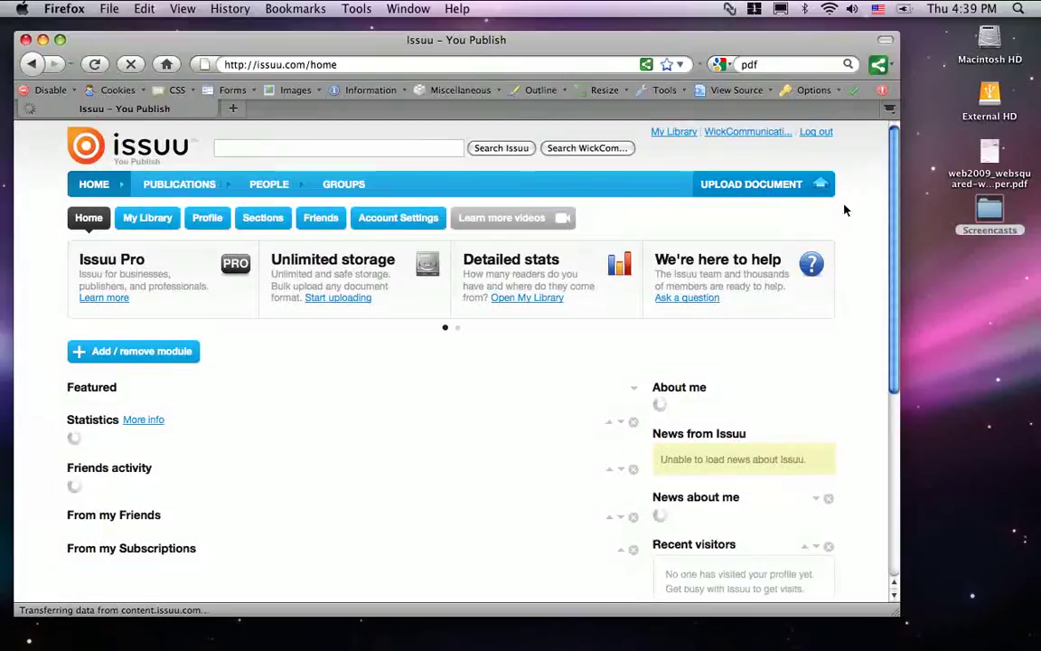
Open My Library and scroll through the sidebar folder list.
{"action": "left_click", "coordinate": [148, 217]}
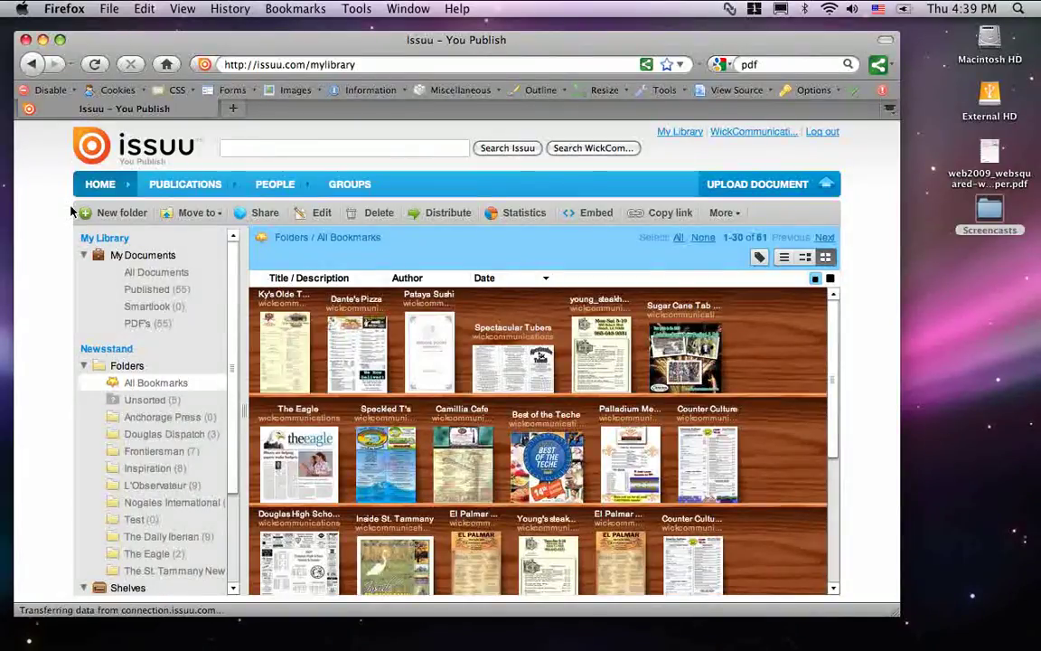
{"action": "left_click_drag", "start_coordinate": [840, 351], "coordinate": [836, 304]}
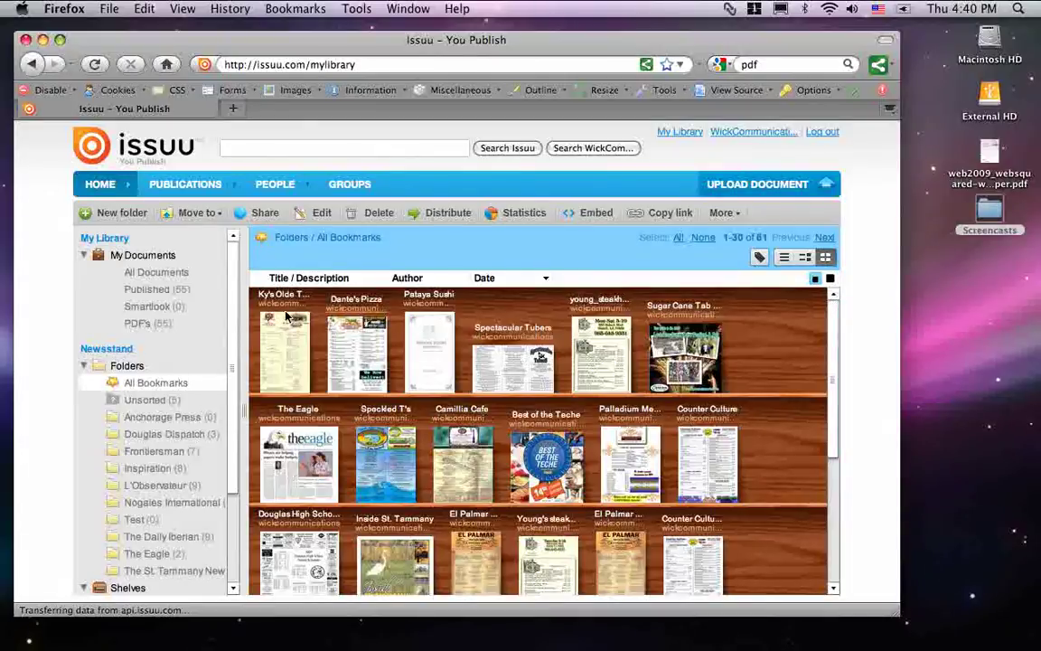
{"action": "scroll", "coordinate": [234, 312], "scroll_direction": "down", "scroll_amount": 2}
{"action": "scroll", "coordinate": [235, 303], "scroll_direction": "up", "scroll_amount": 2}
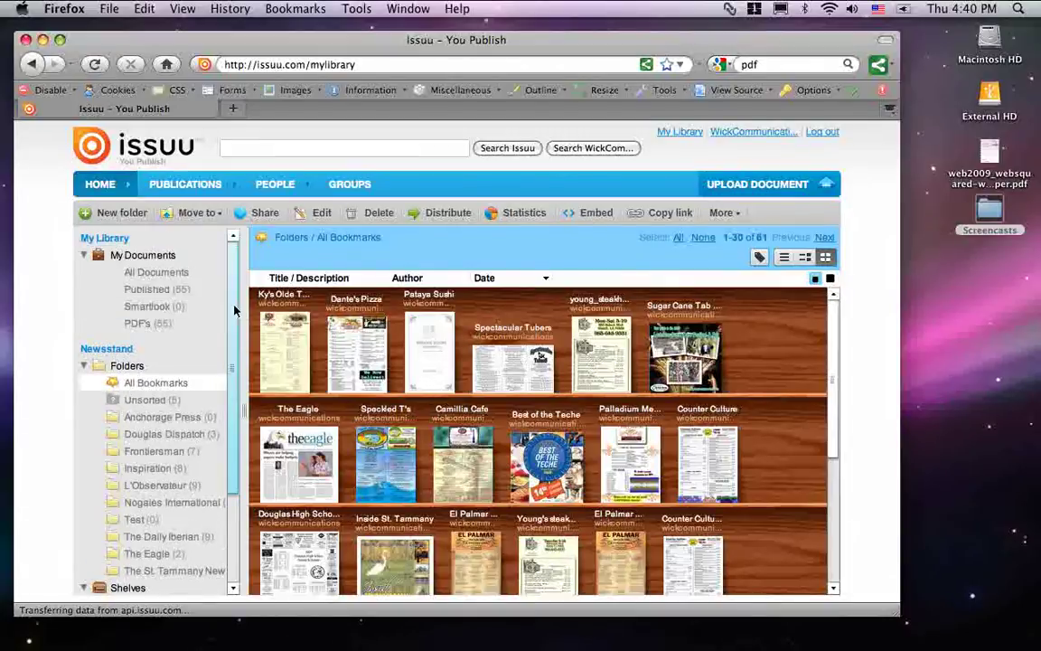
{"action": "scroll", "coordinate": [232, 337], "scroll_direction": "down", "scroll_amount": 2}
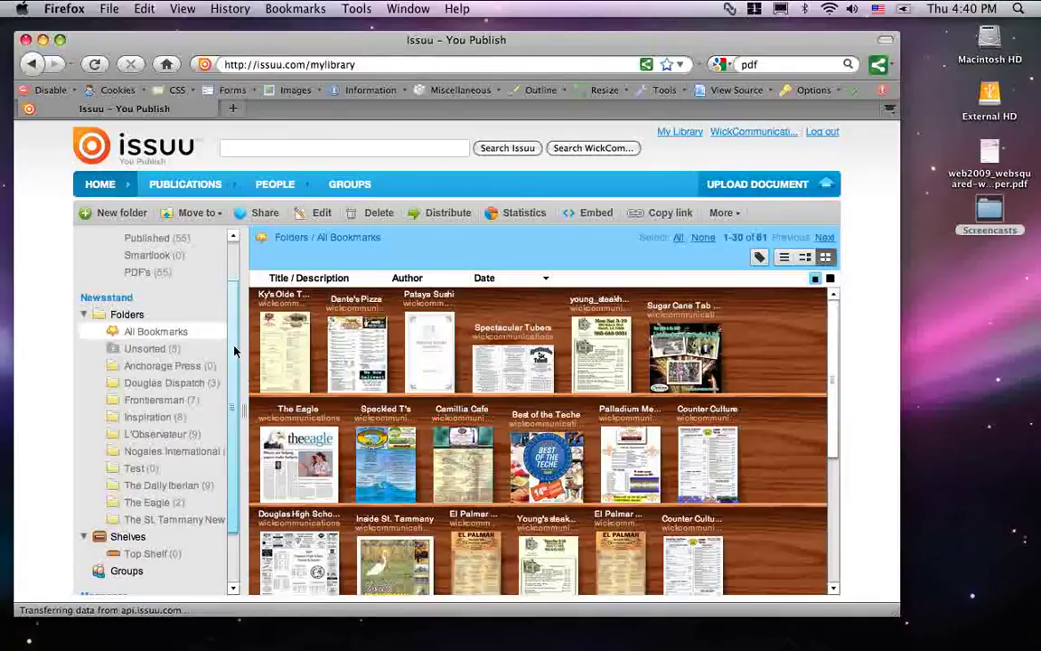
{"action": "scroll", "coordinate": [233, 357], "scroll_direction": "down", "scroll_amount": 2}
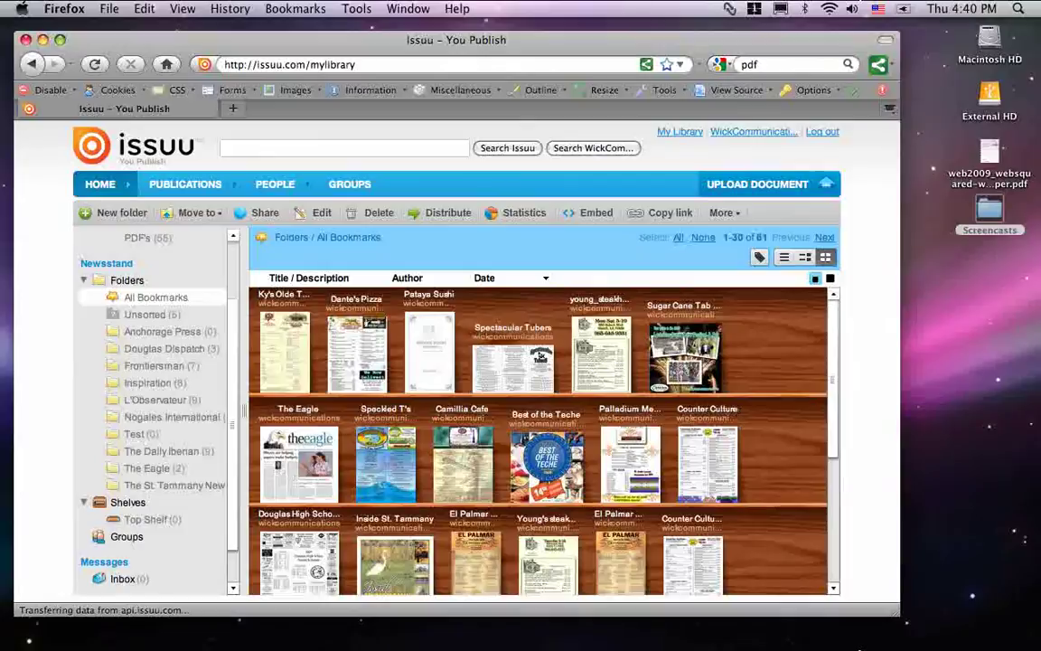
Open web2009_websquared-whitepaper.pdf in Acrobat and scroll through its first pages.
{"action": "left_click", "coordinate": [911, 637]}
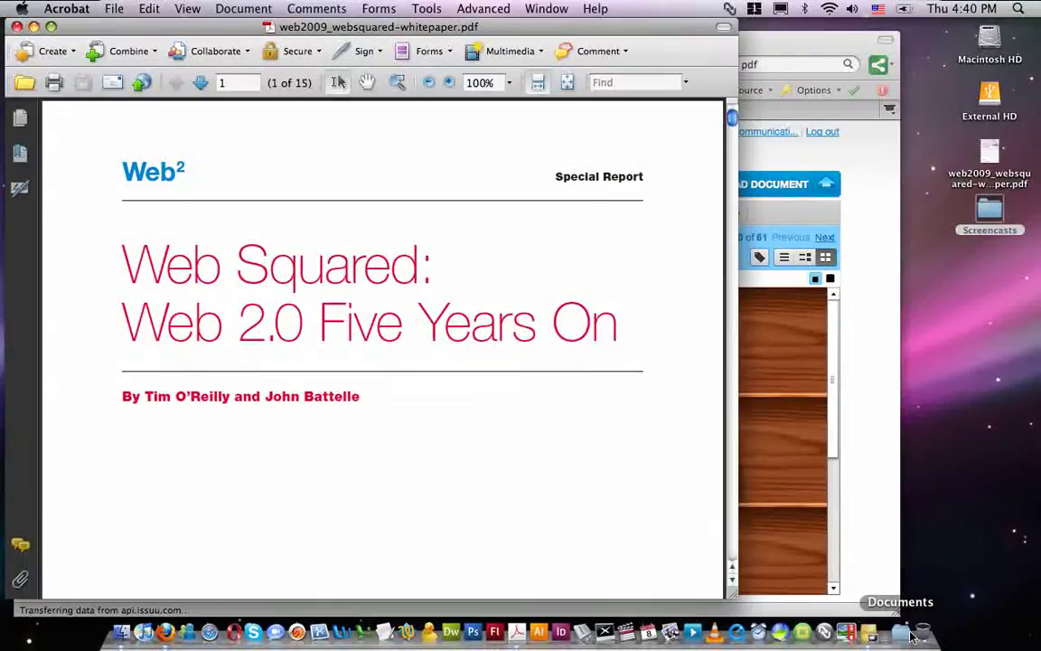
{"action": "scroll", "coordinate": [705, 199], "scroll_direction": "down", "scroll_amount": 10}
{"action": "scroll", "coordinate": [721, 168], "scroll_direction": "down", "scroll_amount": 15}
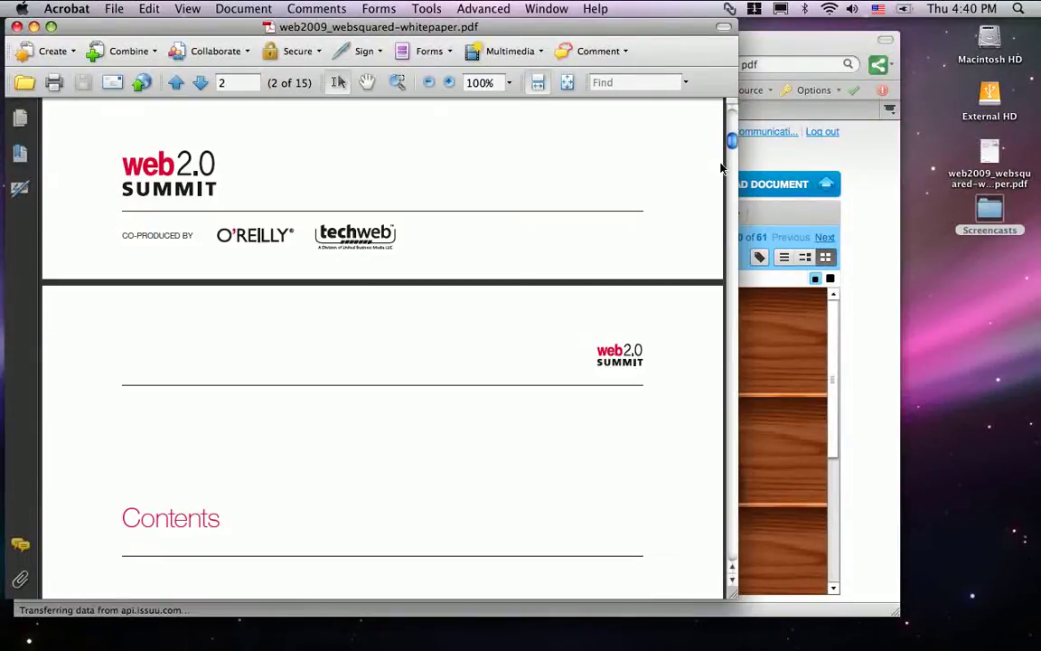
{"action": "scroll", "coordinate": [721, 168], "scroll_direction": "down", "scroll_amount": 10}
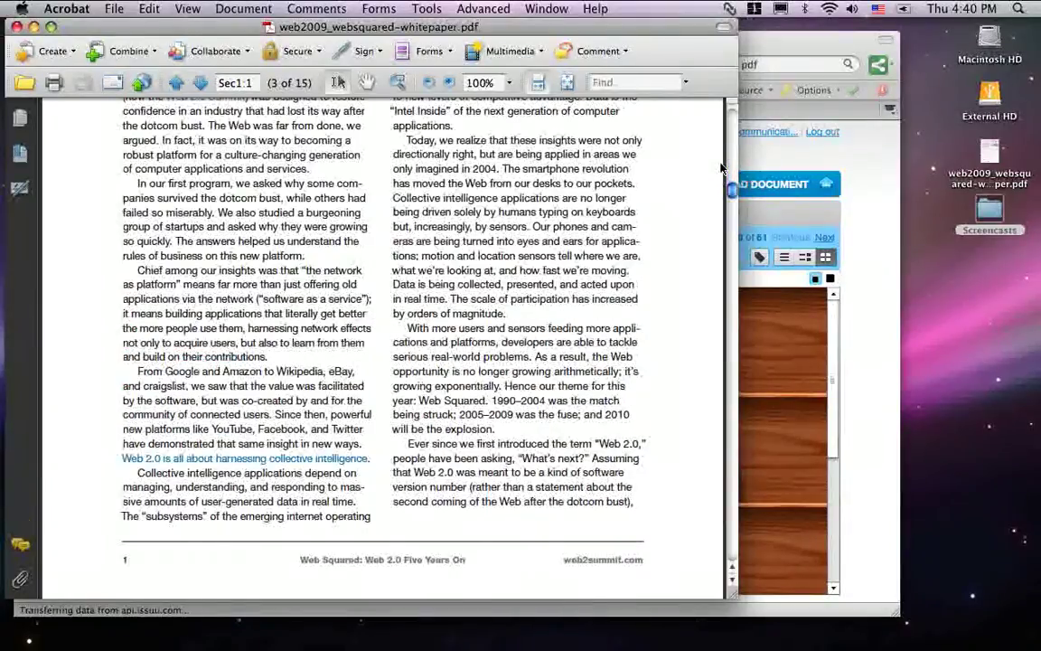
{"action": "scroll", "coordinate": [678, 268], "scroll_direction": "up", "scroll_amount": 20}
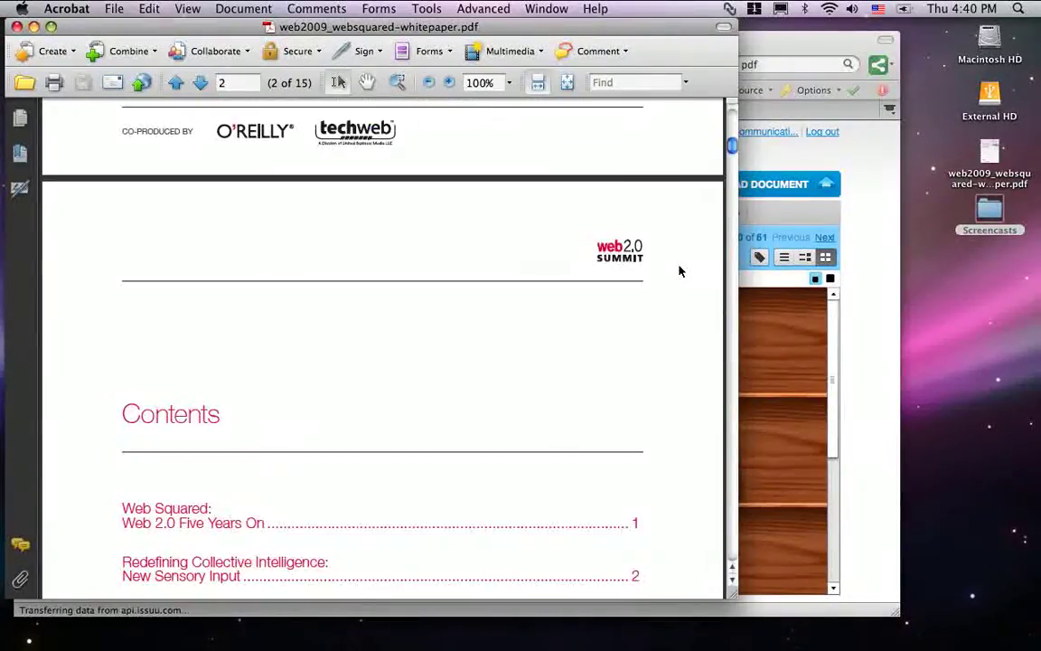
{"action": "scroll", "coordinate": [676, 263], "scroll_direction": "up", "scroll_amount": 5}
Return to the Issuu library and view the Test folder's contents.
{"action": "left_click", "coordinate": [778, 232]}
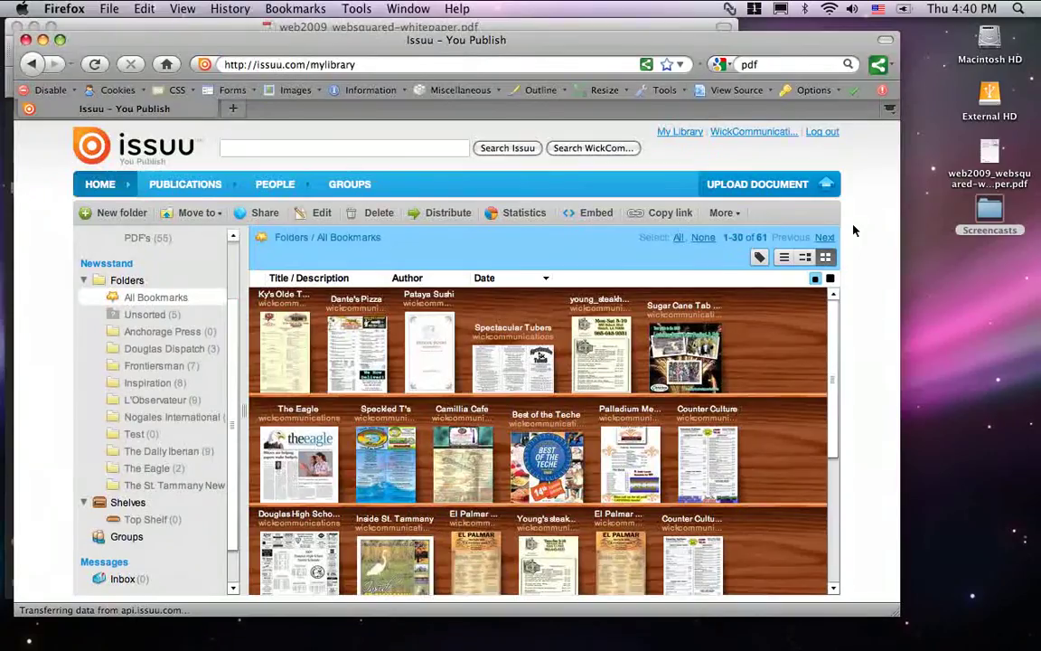
{"action": "left_click", "coordinate": [192, 434]}
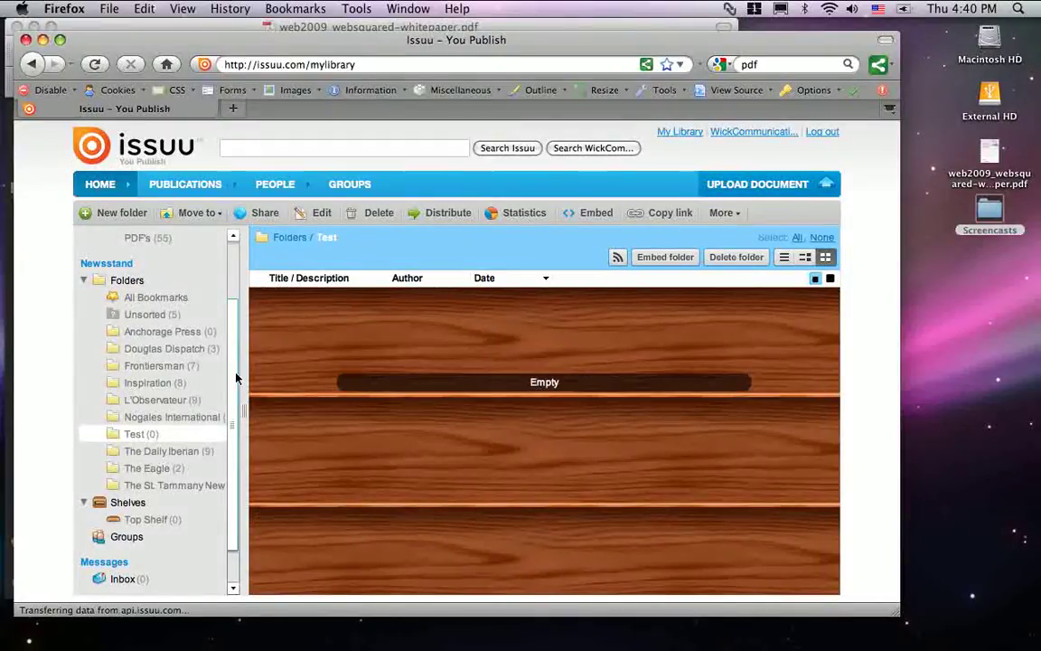
{"action": "left_click_drag", "start_coordinate": [233, 371], "coordinate": [233, 303]}
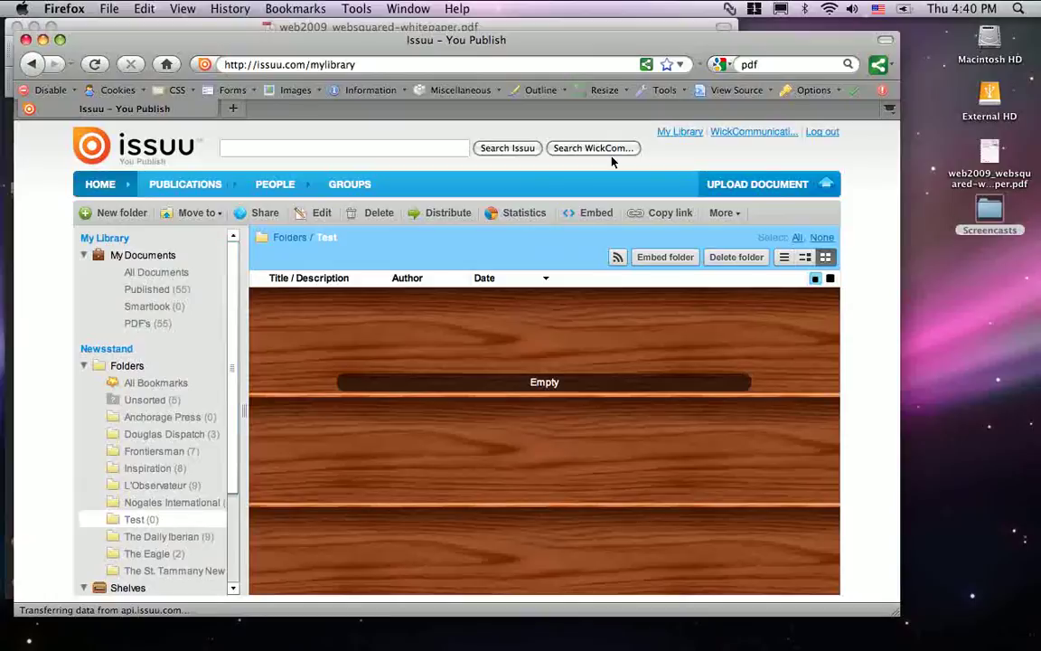
Start a new upload with web2009_websquared-whitepaper.pdf from the Desktop as the file.
{"action": "left_click", "coordinate": [763, 186]}
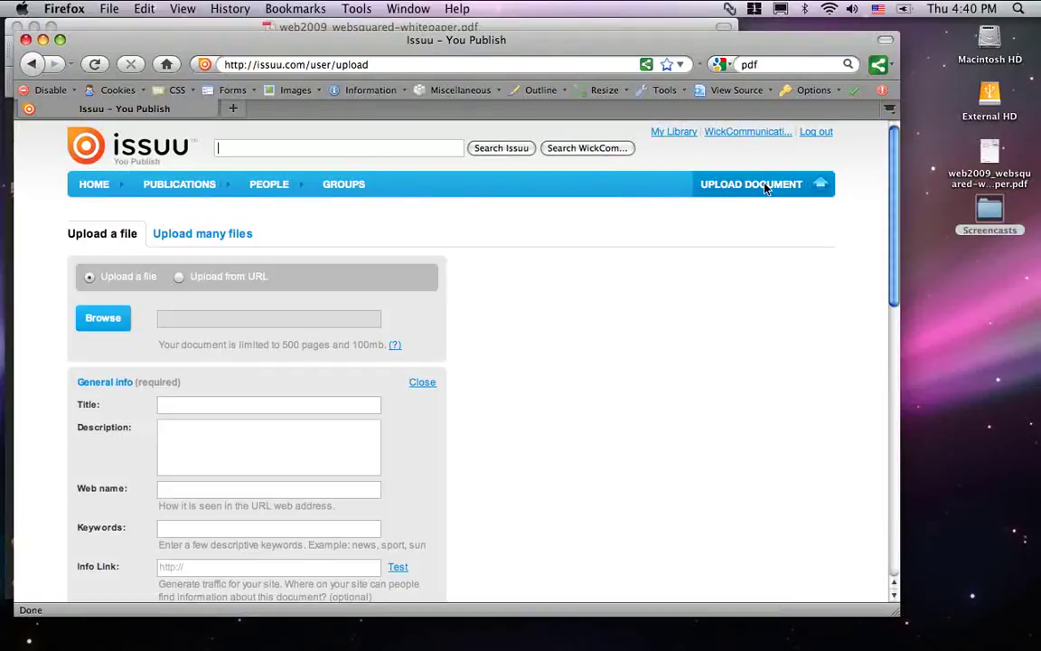
{"action": "left_click", "coordinate": [102, 319]}
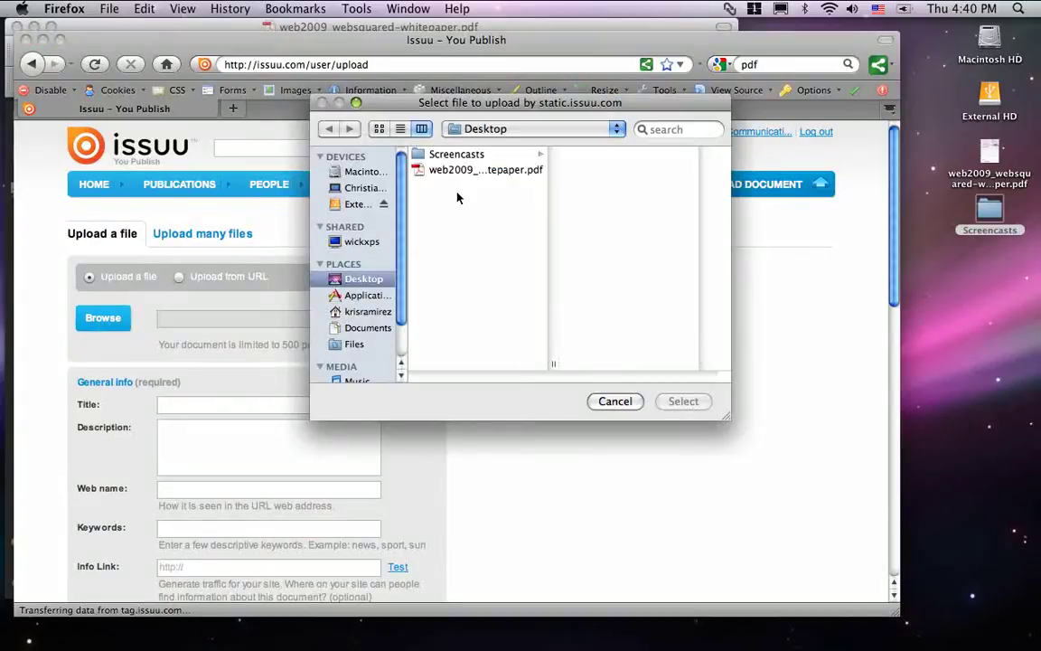
{"action": "left_click", "coordinate": [446, 170]}
{"action": "left_click", "coordinate": [687, 401]}
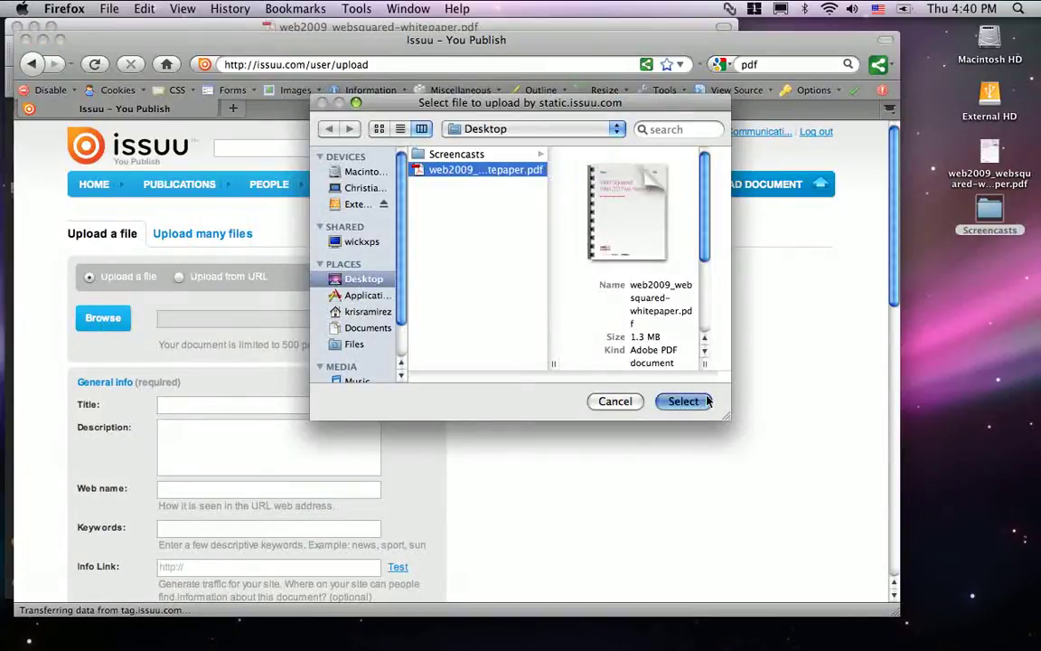
{"action": "scroll", "coordinate": [568, 329], "scroll_direction": "down", "scroll_amount": 3}
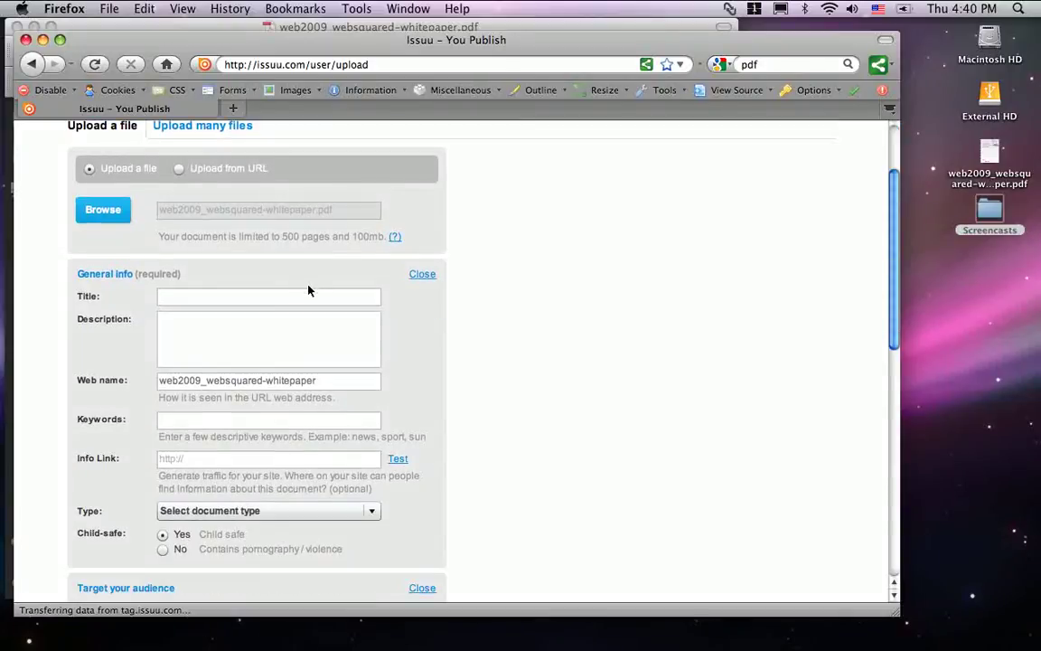
Enter the title Web 2009 and the description 'web 2009 pdf document'.
{"action": "left_click", "coordinate": [299, 297]}
{"action": "type", "text": "Web 2009"}
{"action": "key", "text": "Tab"}
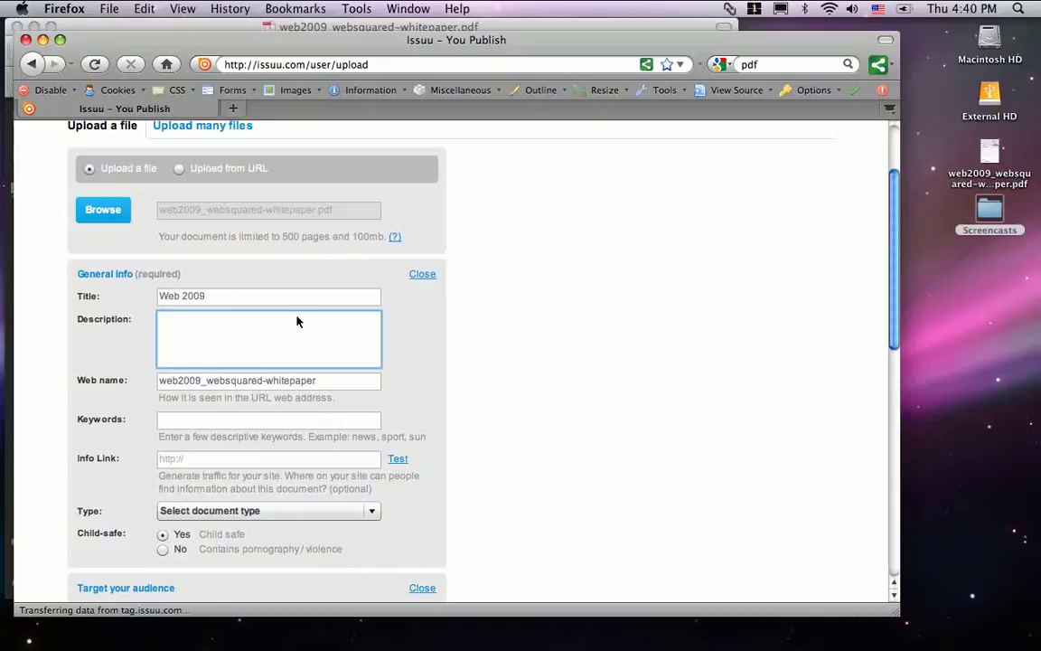
{"action": "type", "text": "web 2009 pdf"}
{"action": "scroll", "coordinate": [342, 336], "scroll_direction": "down", "scroll_amount": 1}
{"action": "type", "text": "document"}
Change the web name to web2009 and add keywords web 2009, www, online, internet, web marketing, social networking.
{"action": "scroll", "coordinate": [341, 336], "scroll_direction": "down", "scroll_amount": 2}
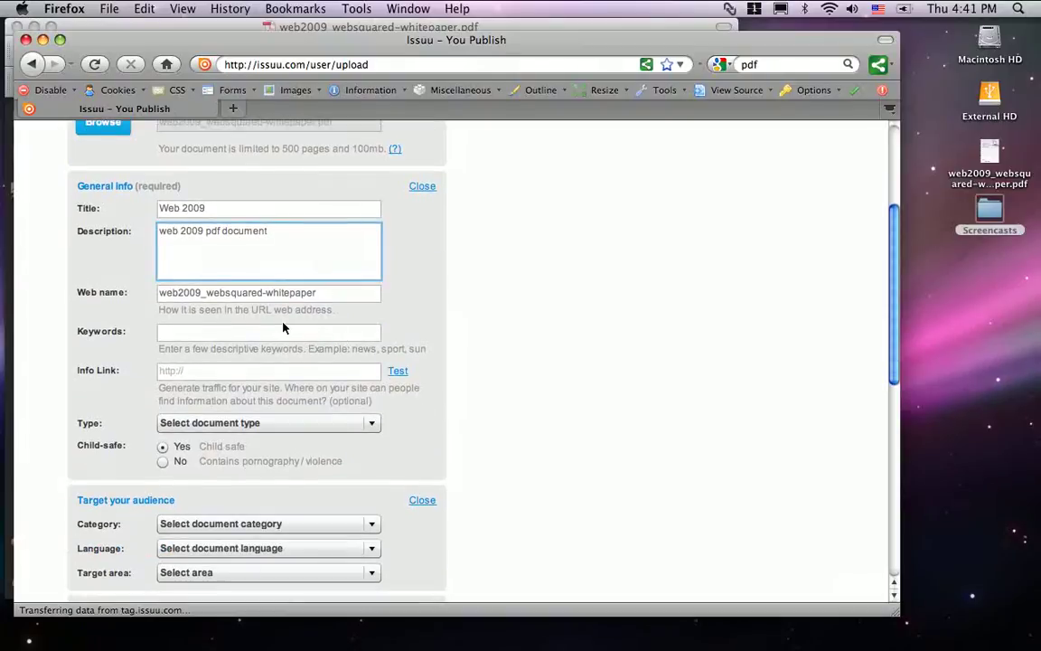
{"action": "left_click_drag", "start_coordinate": [323, 298], "coordinate": [155, 302]}
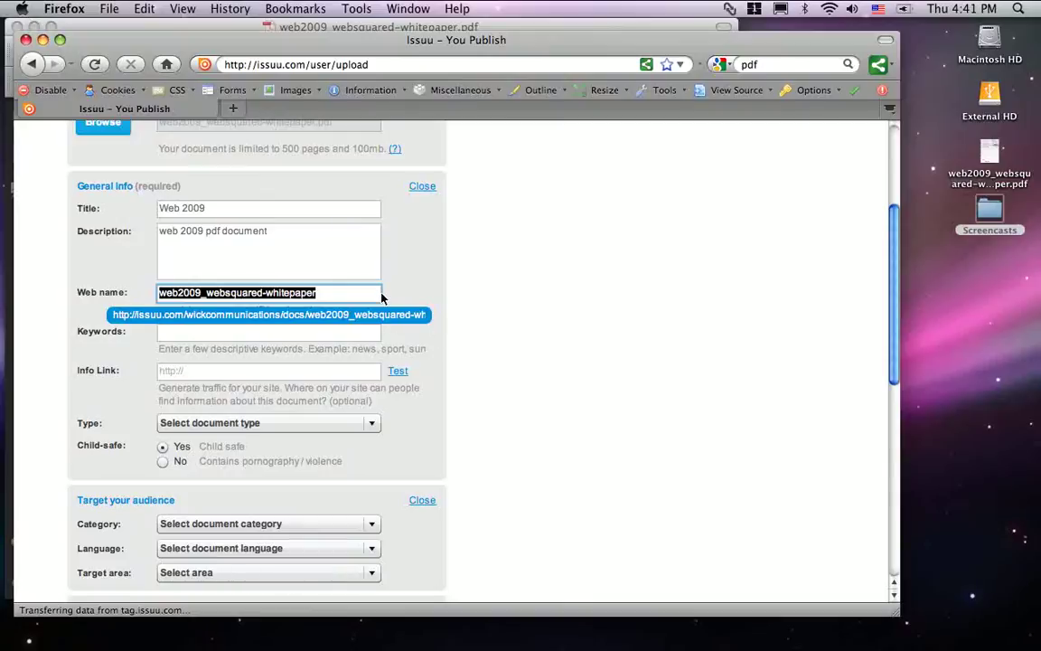
{"action": "type", "text": "web2009"}
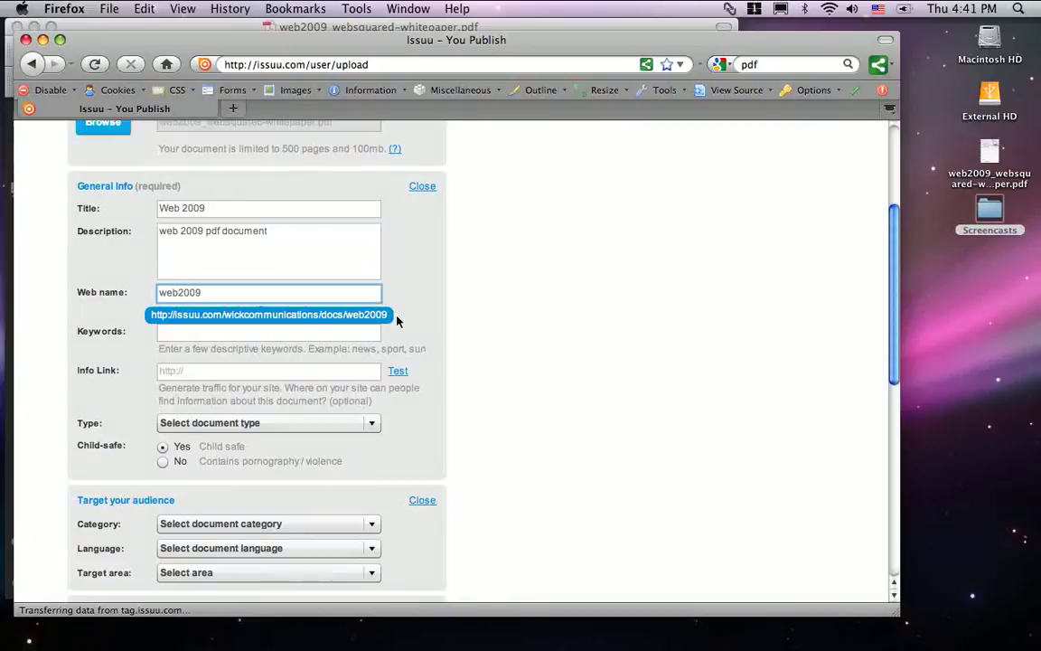
{"action": "scroll", "coordinate": [479, 337], "scroll_direction": "down", "scroll_amount": 3}
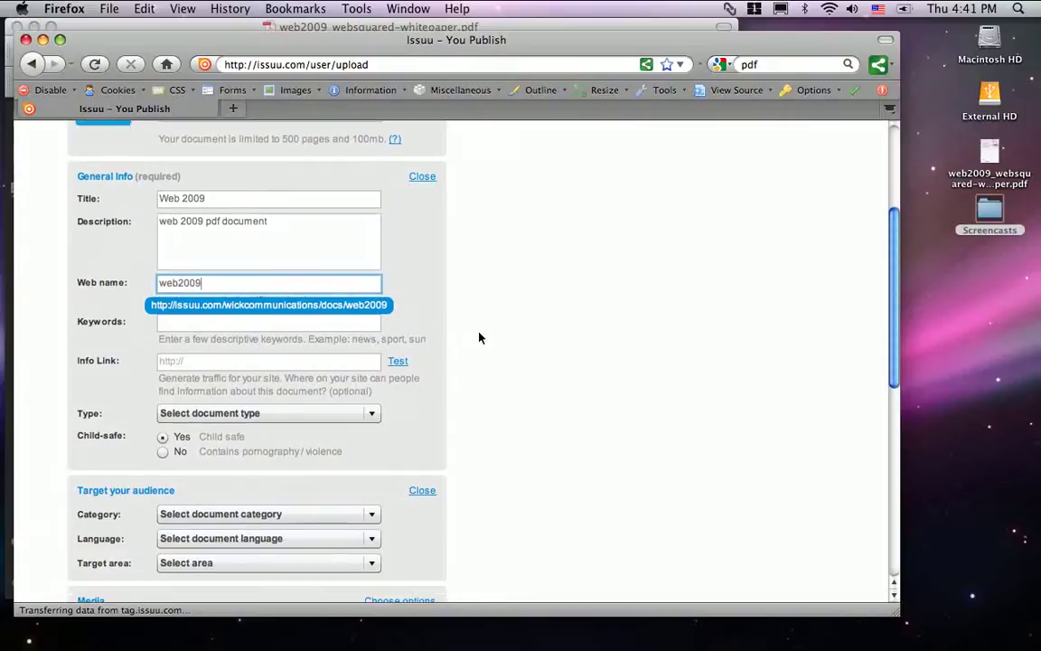
{"action": "left_click", "coordinate": [335, 276]}
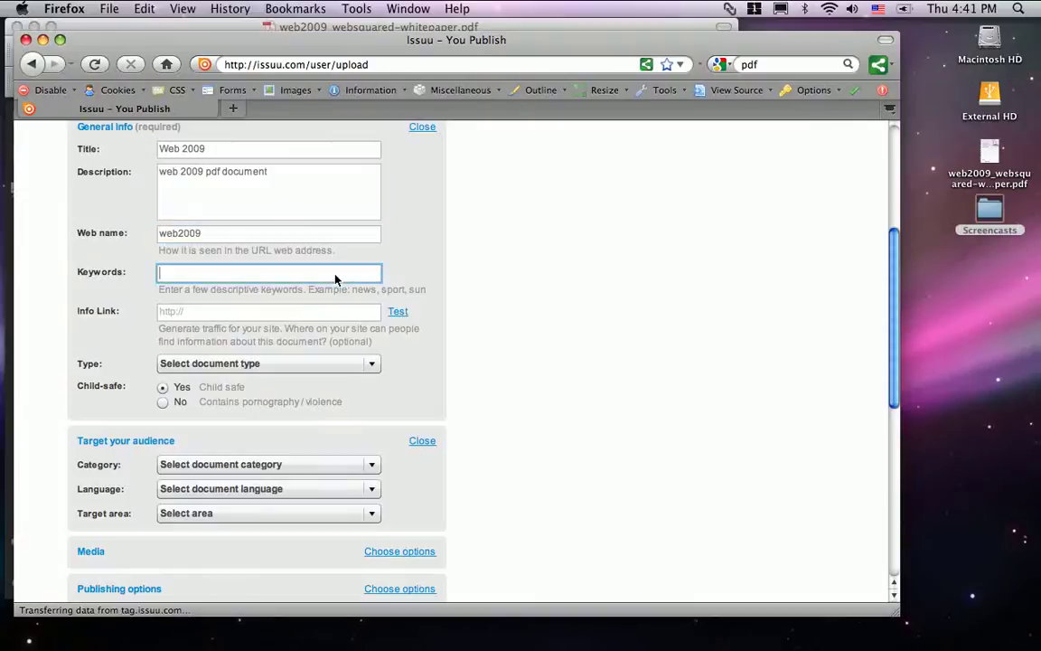
{"action": "type", "text": "web 200"}
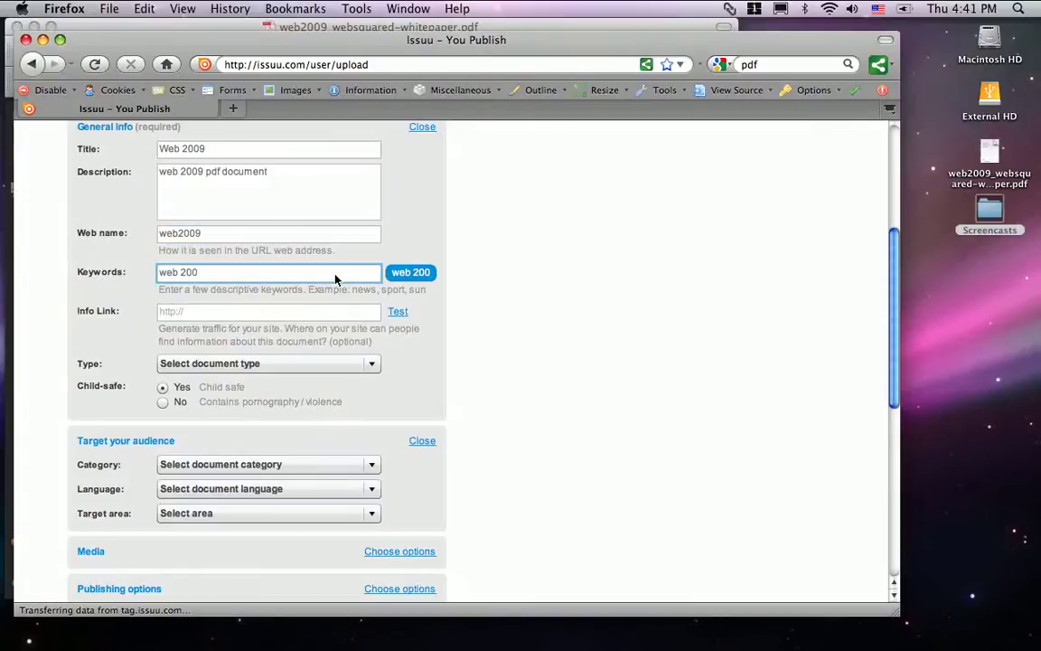
{"action": "type", "text": "9, www"}
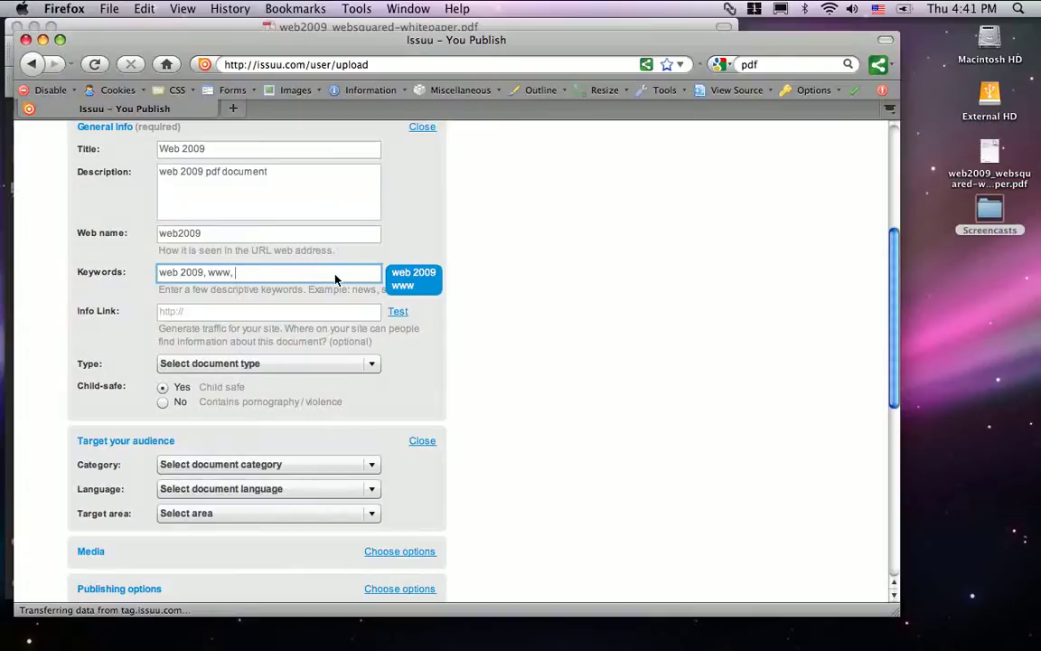
{"action": "type", "text": ", online, internet"}
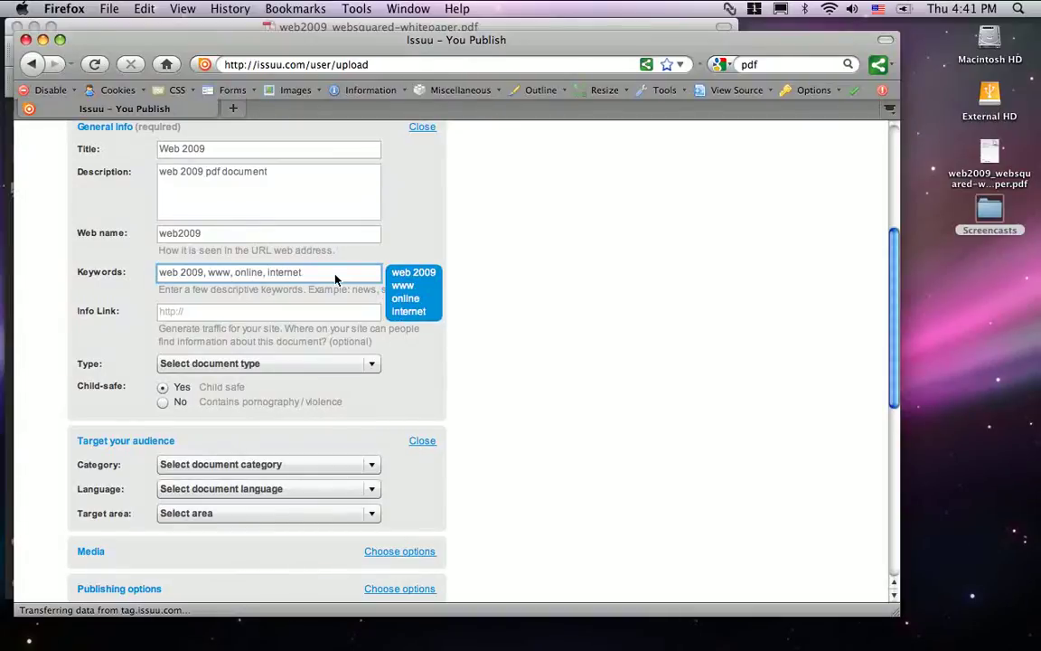
{"action": "type", "text": ", web marketing, social netwo"}
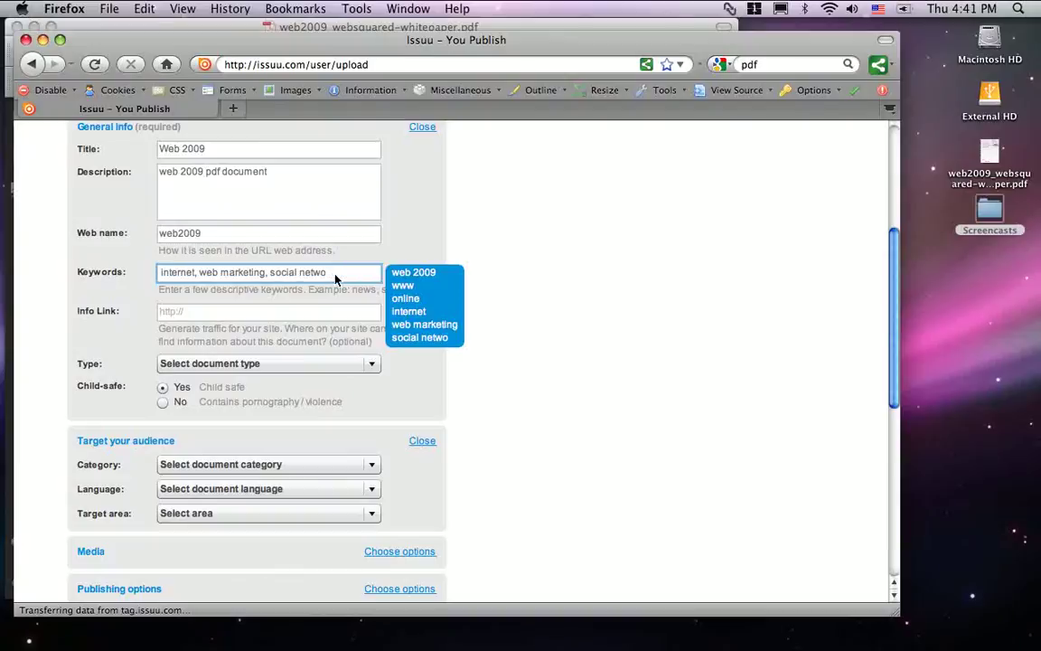
{"action": "type", "text": "rking"}
{"action": "left_click", "coordinate": [297, 317]}
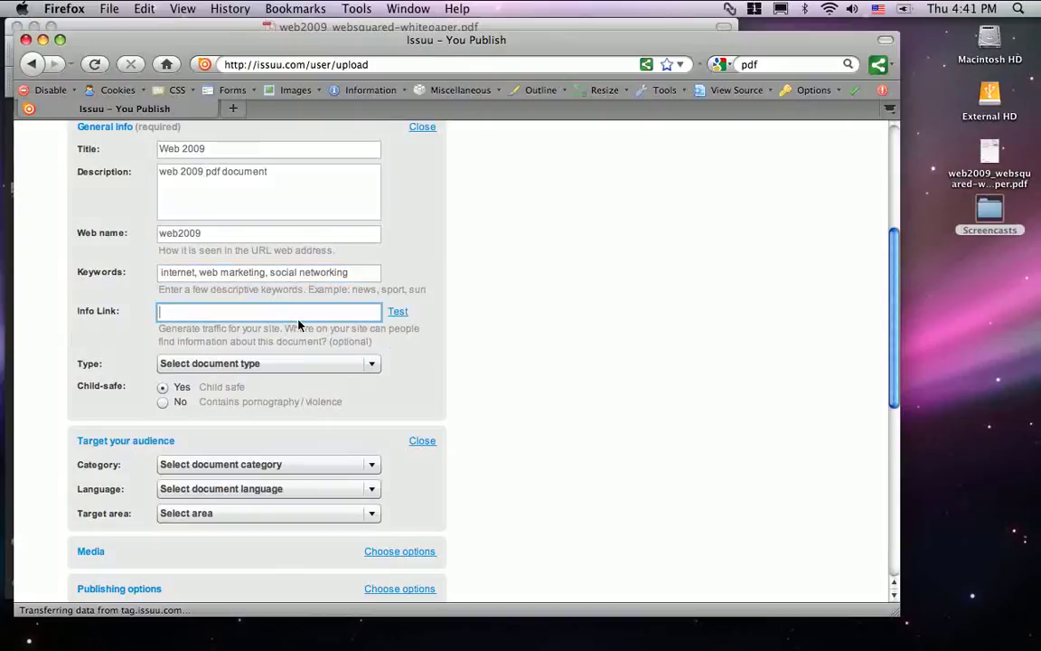
{"action": "type", "text": "http://www.wickcommunications.com"}
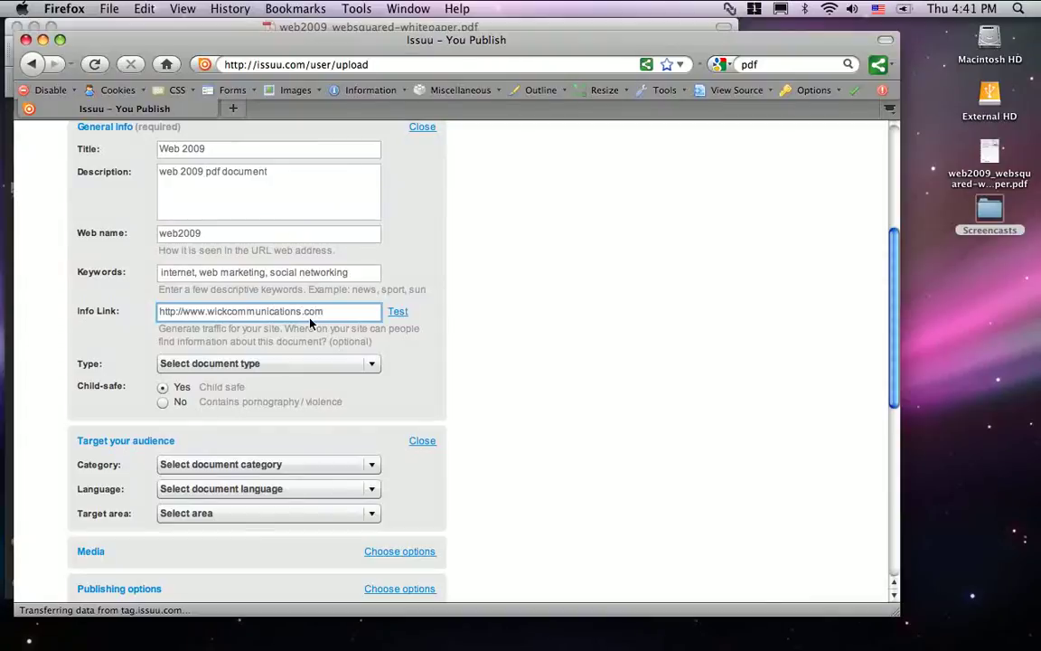
{"action": "scroll", "coordinate": [307, 325], "scroll_direction": "down", "scroll_amount": 2}
{"action": "left_click", "coordinate": [301, 294]}
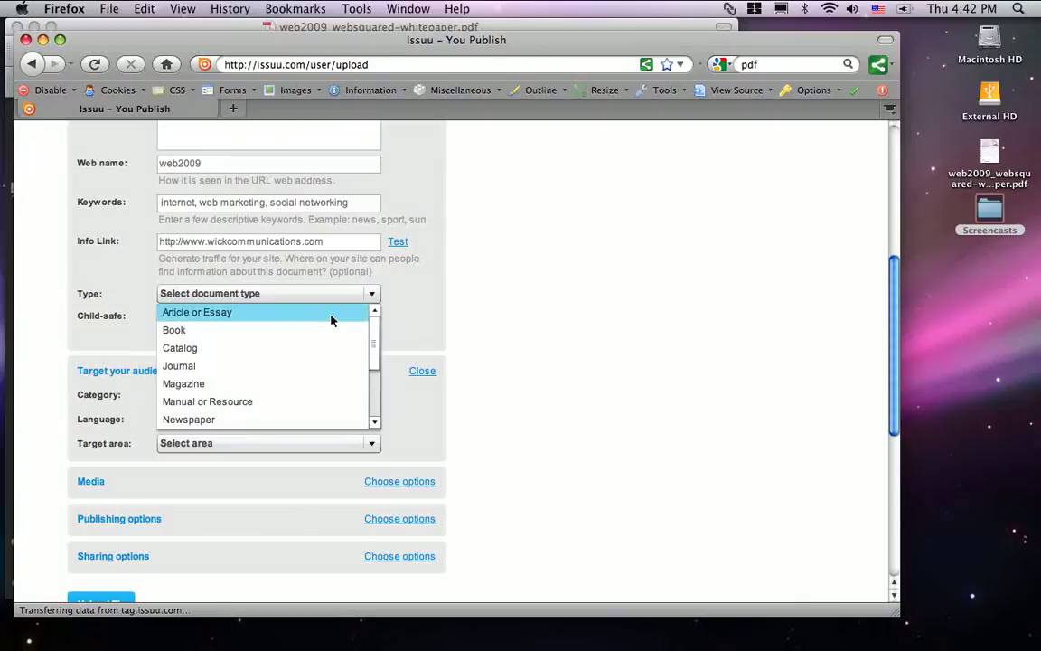
{"action": "left_click", "coordinate": [331, 316]}
Choose category Knowledge & Resources, language English, target area North America, and upload the file.
{"action": "scroll", "coordinate": [230, 343], "scroll_direction": "down", "scroll_amount": 3}
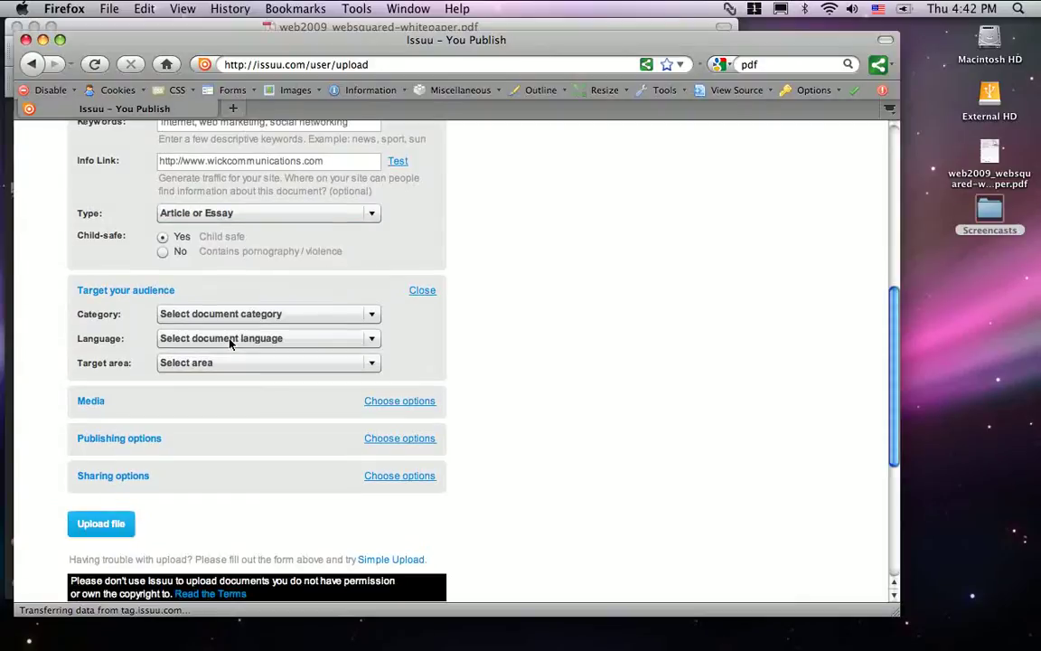
{"action": "left_click", "coordinate": [231, 284]}
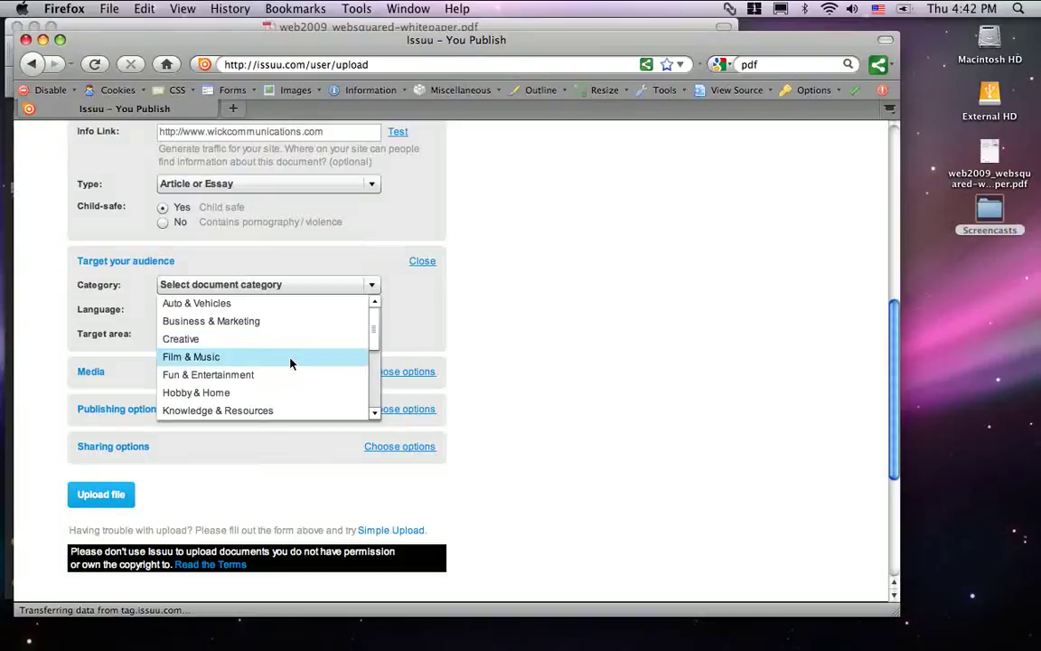
{"action": "scroll", "coordinate": [299, 349], "scroll_direction": "down", "scroll_amount": 2}
{"action": "scroll", "coordinate": [375, 289], "scroll_direction": "down", "scroll_amount": 5}
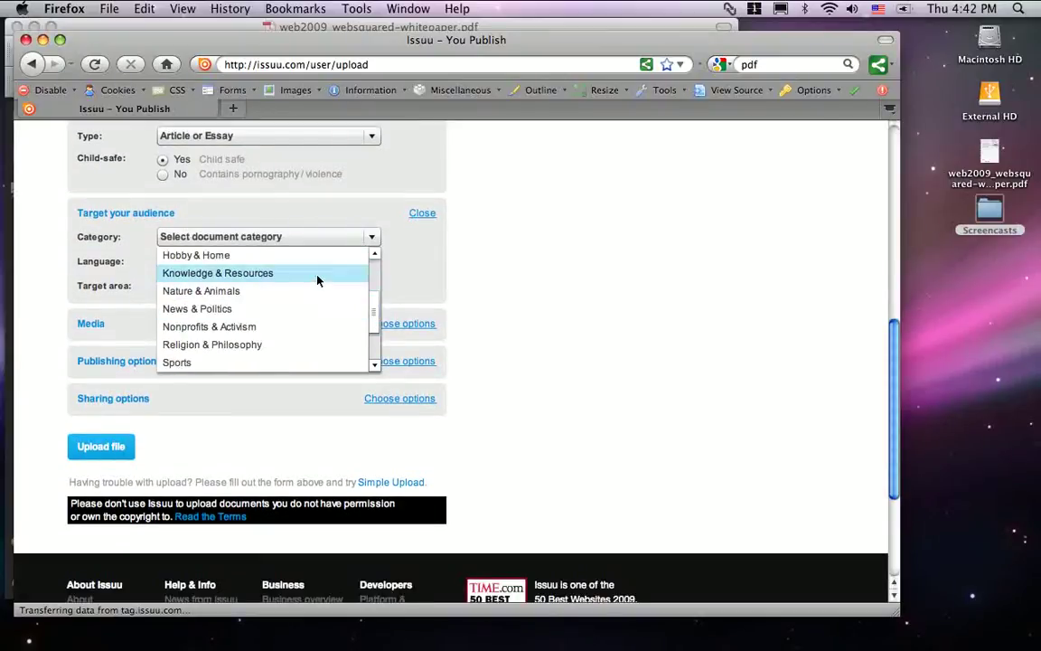
{"action": "left_click", "coordinate": [317, 281]}
{"action": "left_click", "coordinate": [253, 262]}
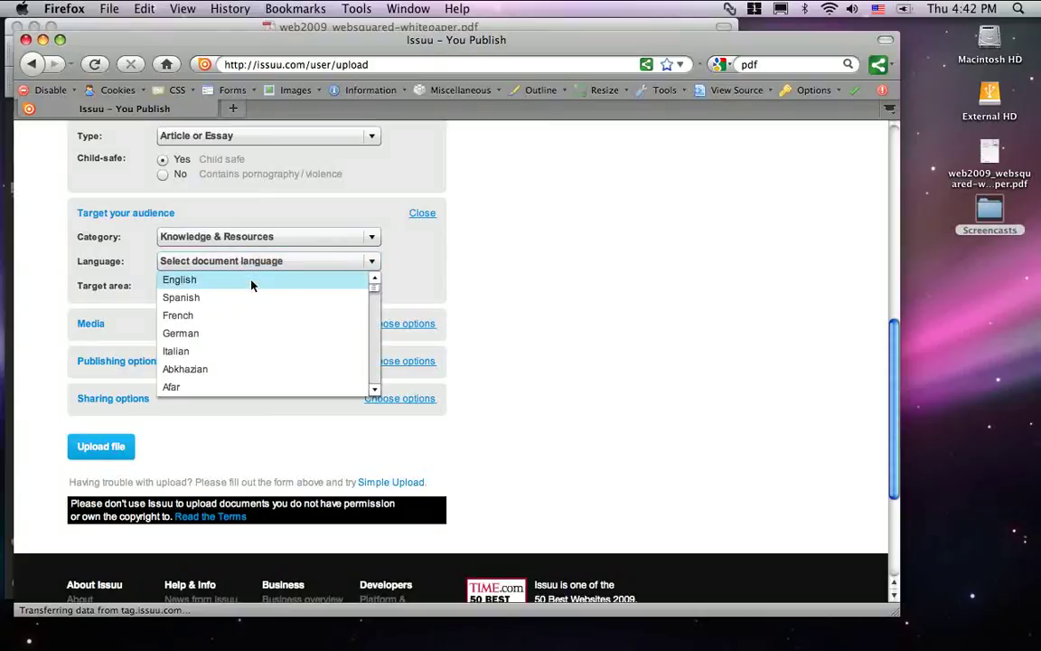
{"action": "left_click", "coordinate": [251, 286]}
{"action": "left_click", "coordinate": [255, 288]}
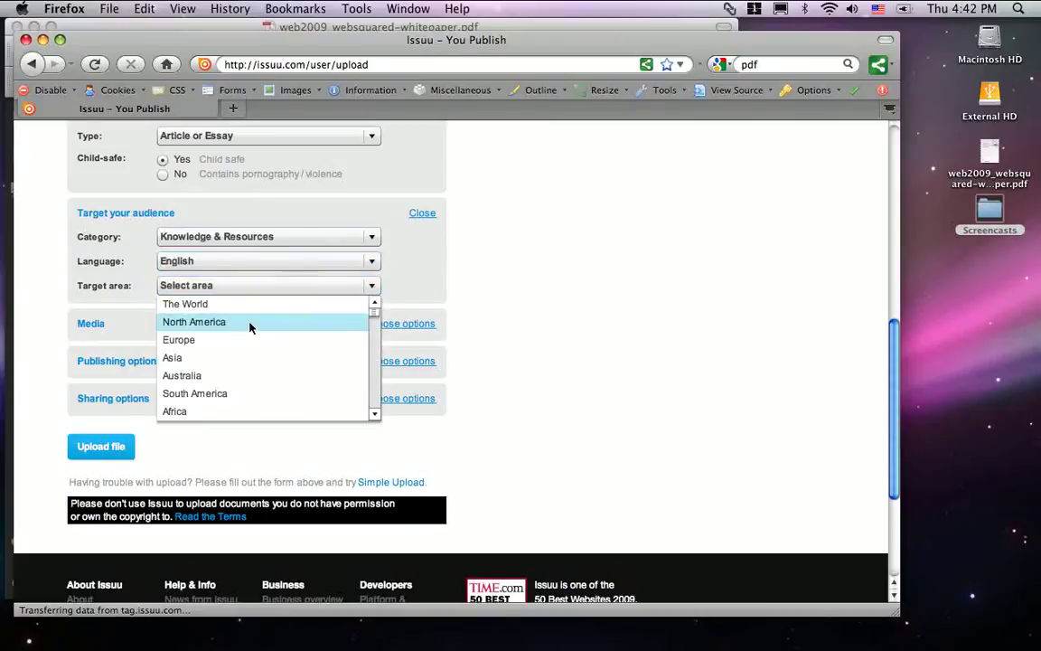
{"action": "left_click", "coordinate": [251, 322]}
{"action": "scroll", "coordinate": [244, 354], "scroll_direction": "down", "scroll_amount": 1}
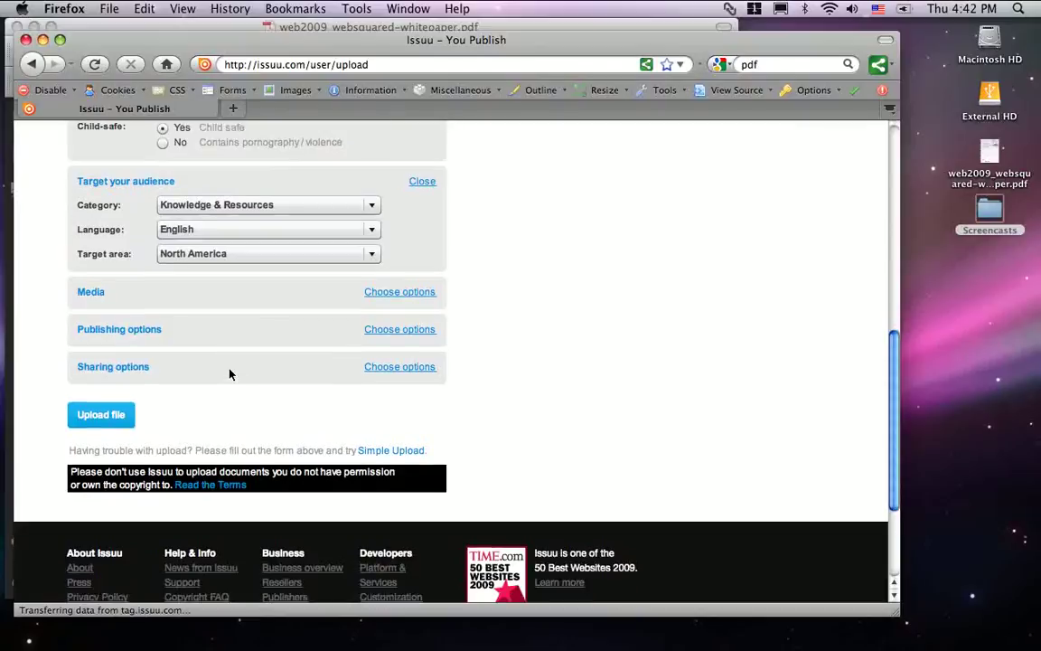
{"action": "left_click", "coordinate": [120, 413]}
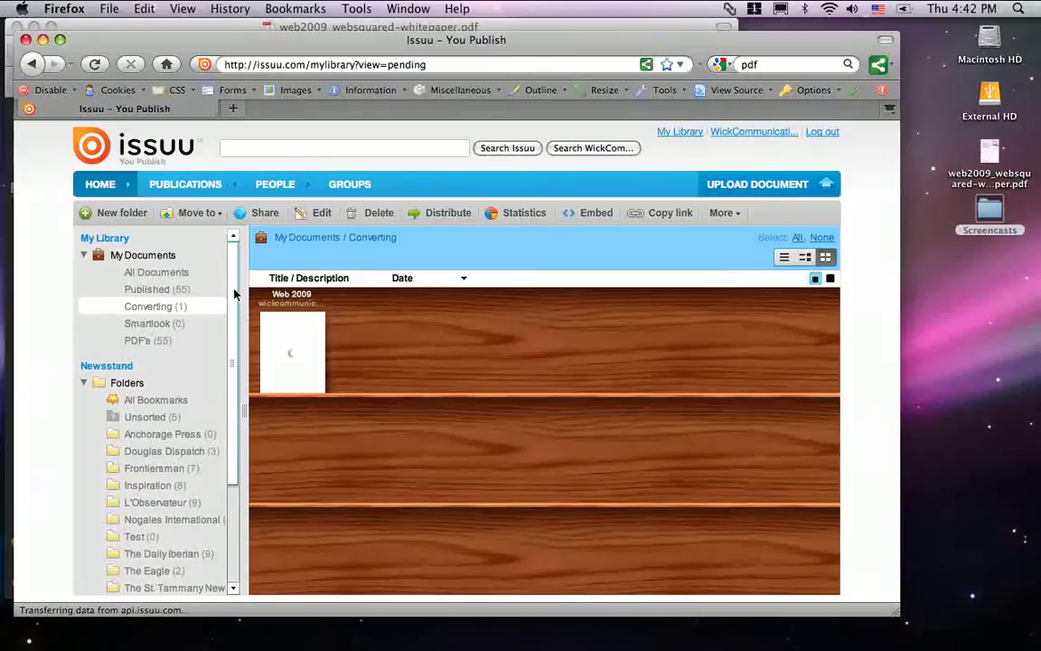
Check the Converting folder, then show the Published shelf of 55 publications.
{"action": "left_click", "coordinate": [220, 311]}
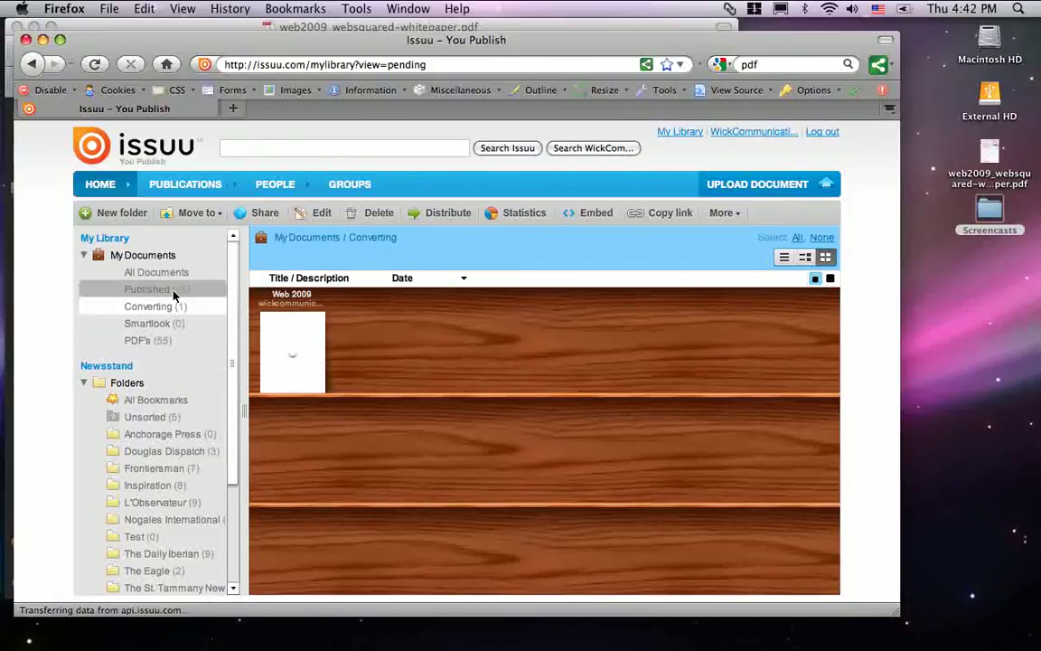
{"action": "left_click", "coordinate": [174, 290]}
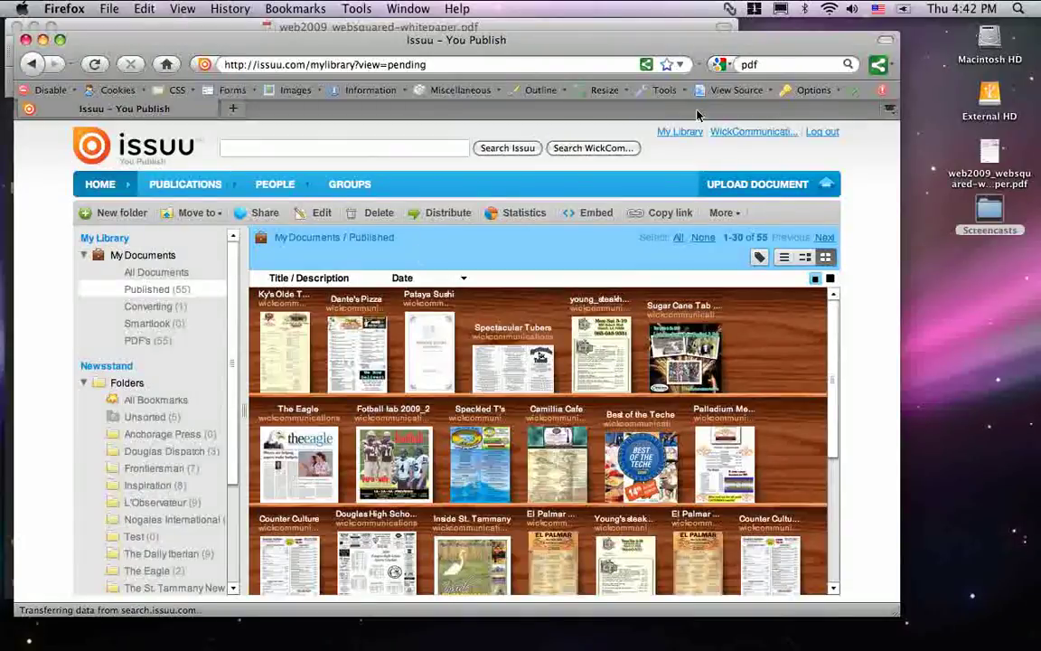
{"action": "mouse_move", "coordinate": [865, 636]}
{"action": "mouse_move", "coordinate": [425, 645]}
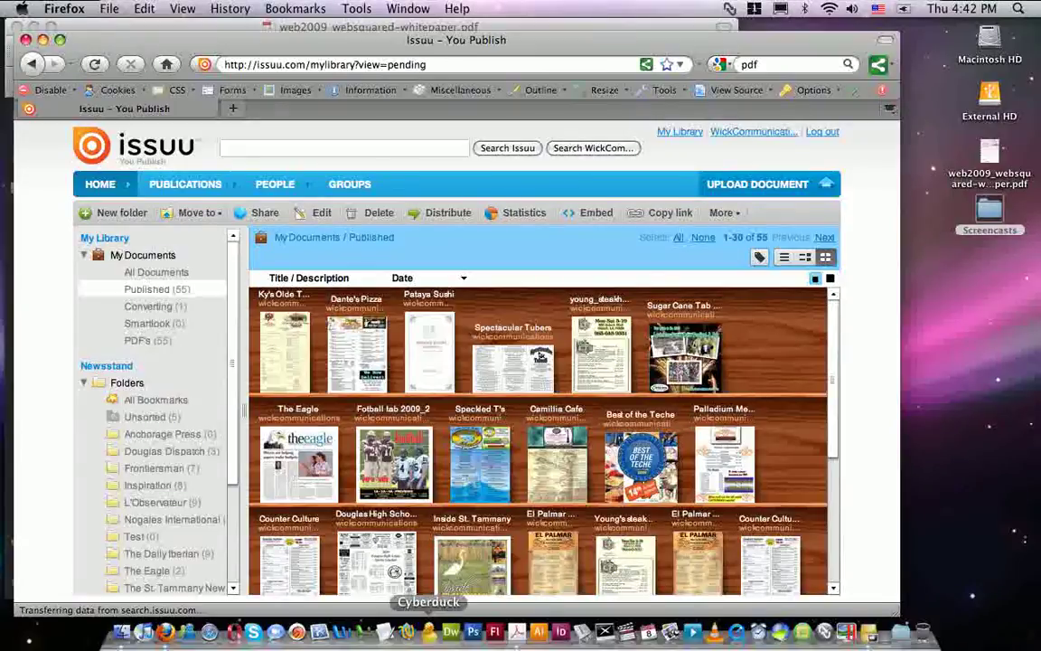
Page through the whitepaper PDF in Acrobat Pro, then close its window.
{"action": "left_click", "coordinate": [520, 642]}
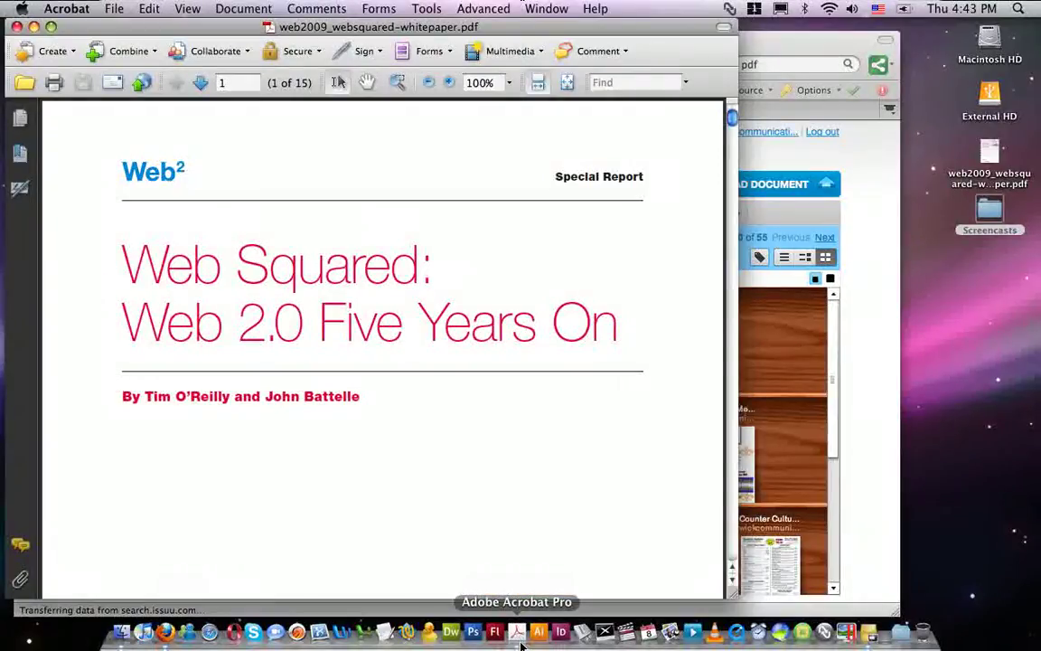
{"action": "scroll", "coordinate": [615, 330], "scroll_direction": "down", "scroll_amount": 4}
{"action": "scroll", "coordinate": [615, 330], "scroll_direction": "down", "scroll_amount": 8}
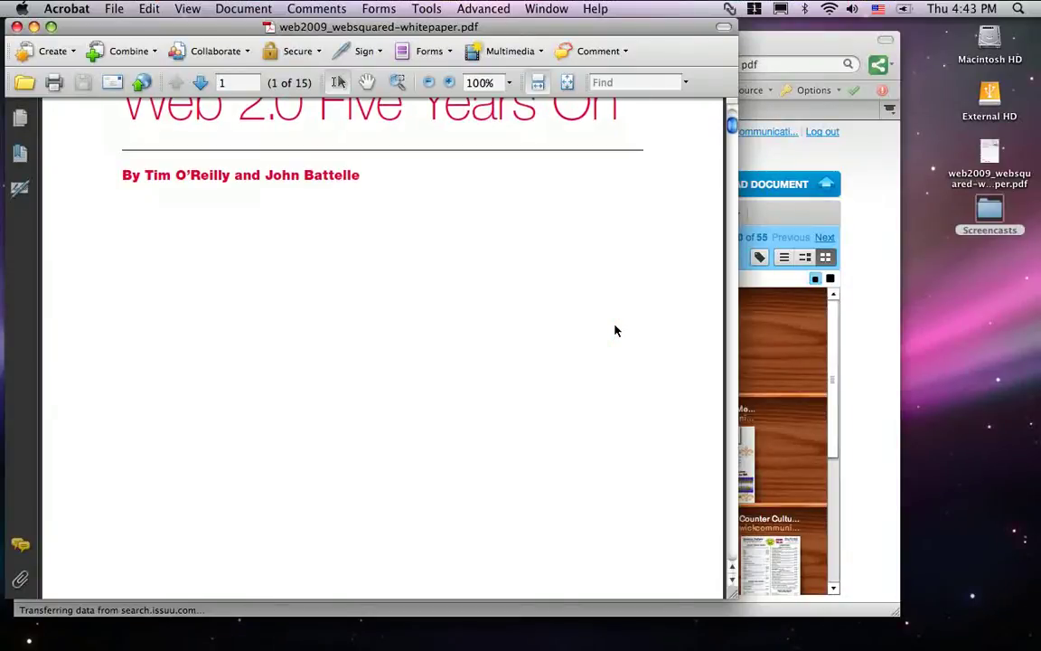
{"action": "scroll", "coordinate": [616, 330], "scroll_direction": "down", "scroll_amount": 10}
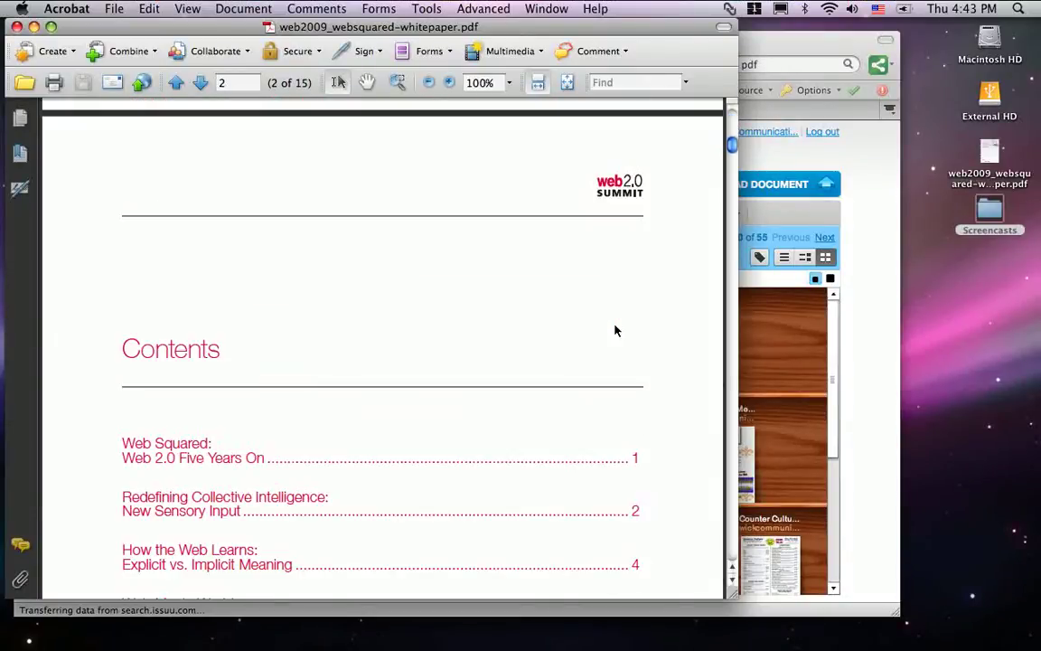
{"action": "scroll", "coordinate": [615, 330], "scroll_direction": "down", "scroll_amount": 6}
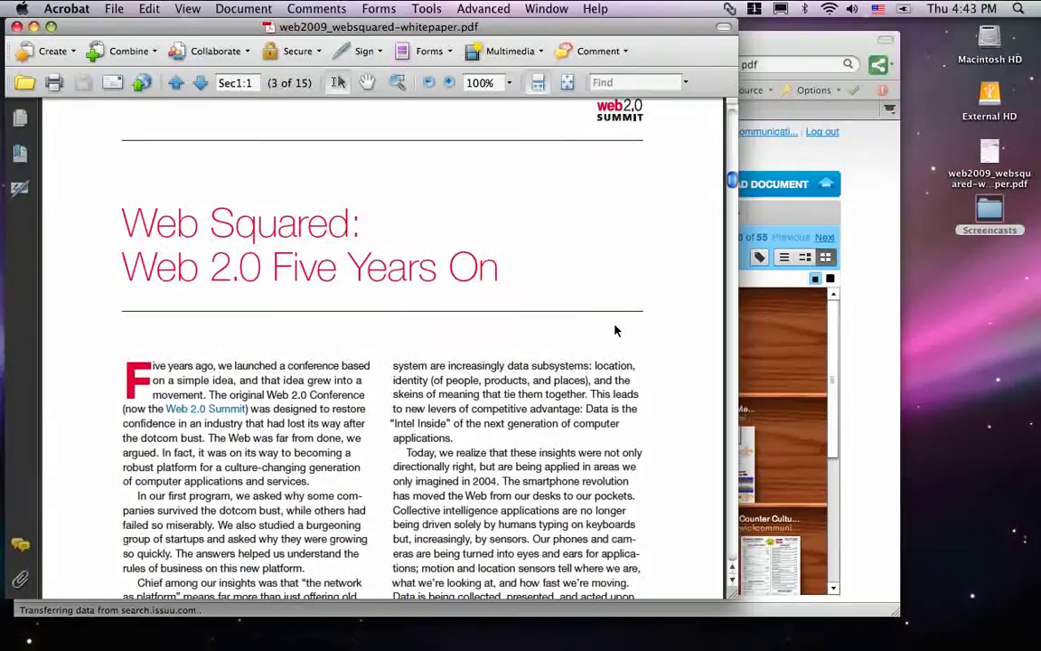
{"action": "scroll", "coordinate": [616, 329], "scroll_direction": "up", "scroll_amount": 20}
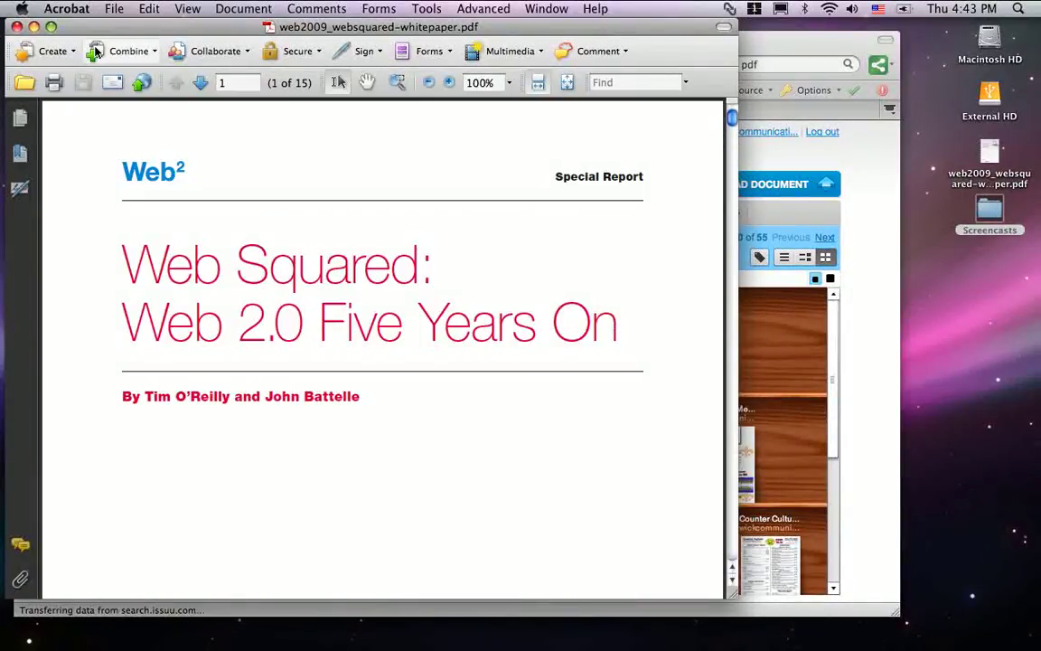
{"action": "left_click", "coordinate": [33, 27]}
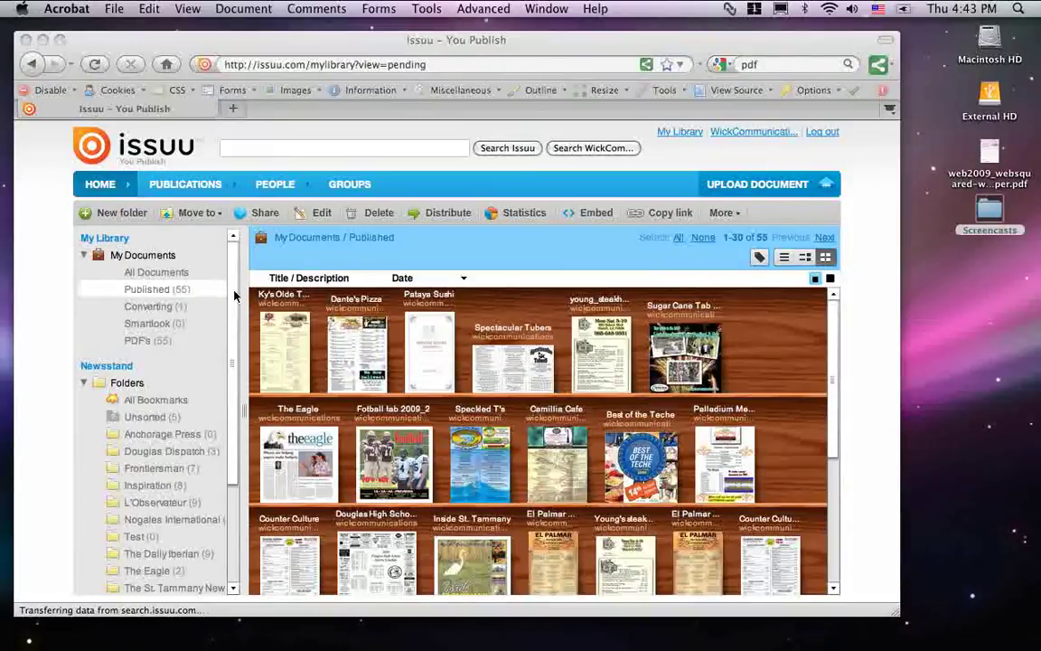
Open Web 2009 from All Documents in a reader tab, zoom its cover, then close the tab.
{"action": "left_click", "coordinate": [164, 309]}
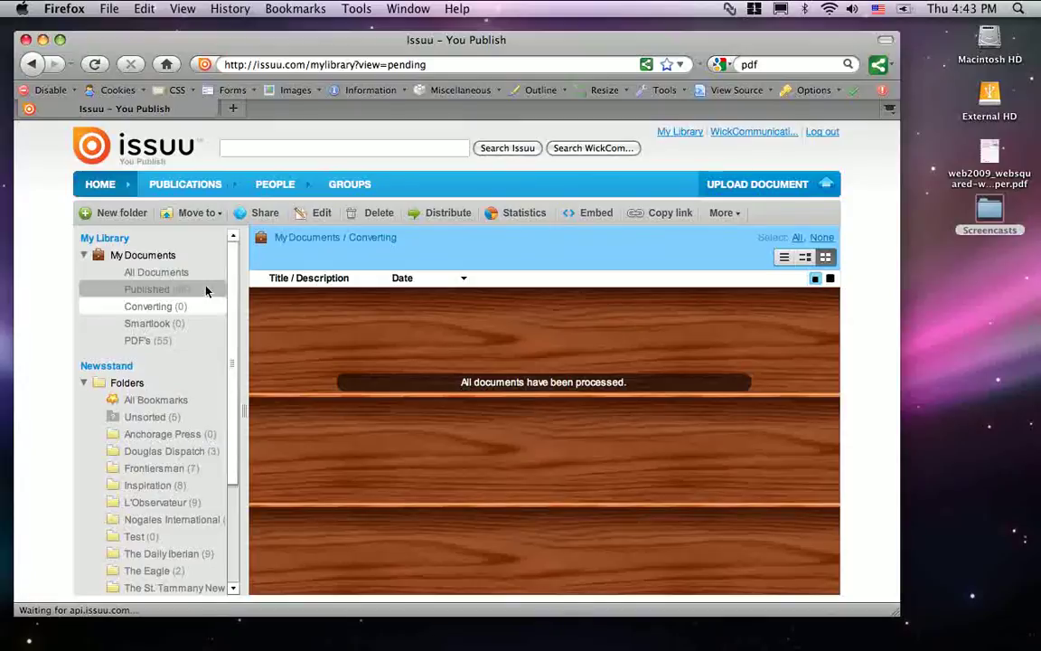
{"action": "left_click", "coordinate": [166, 279]}
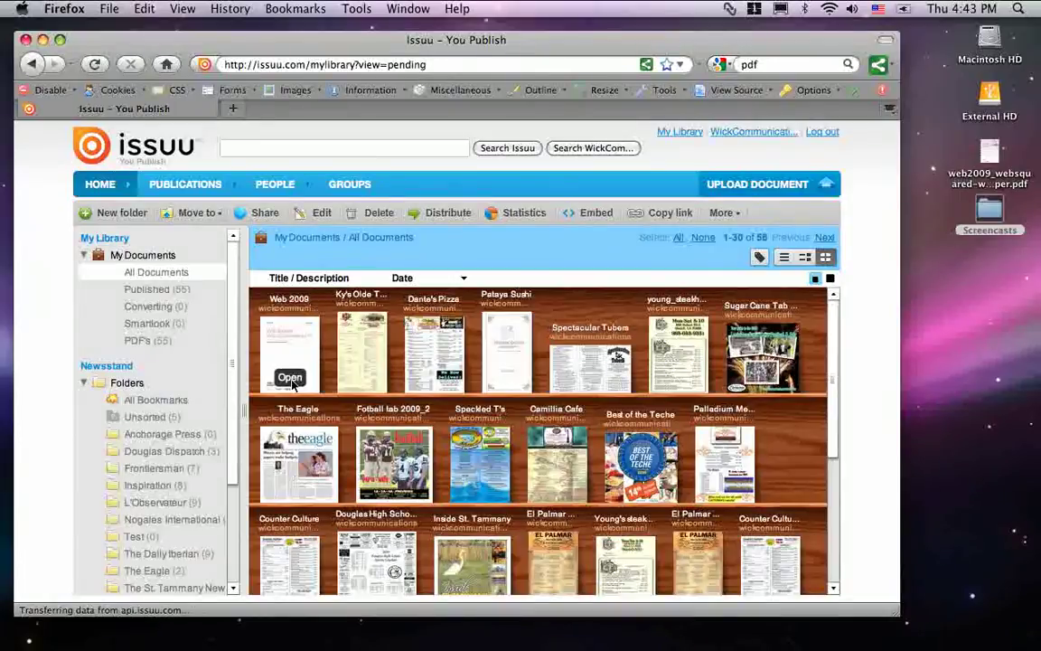
{"action": "left_click", "coordinate": [290, 377]}
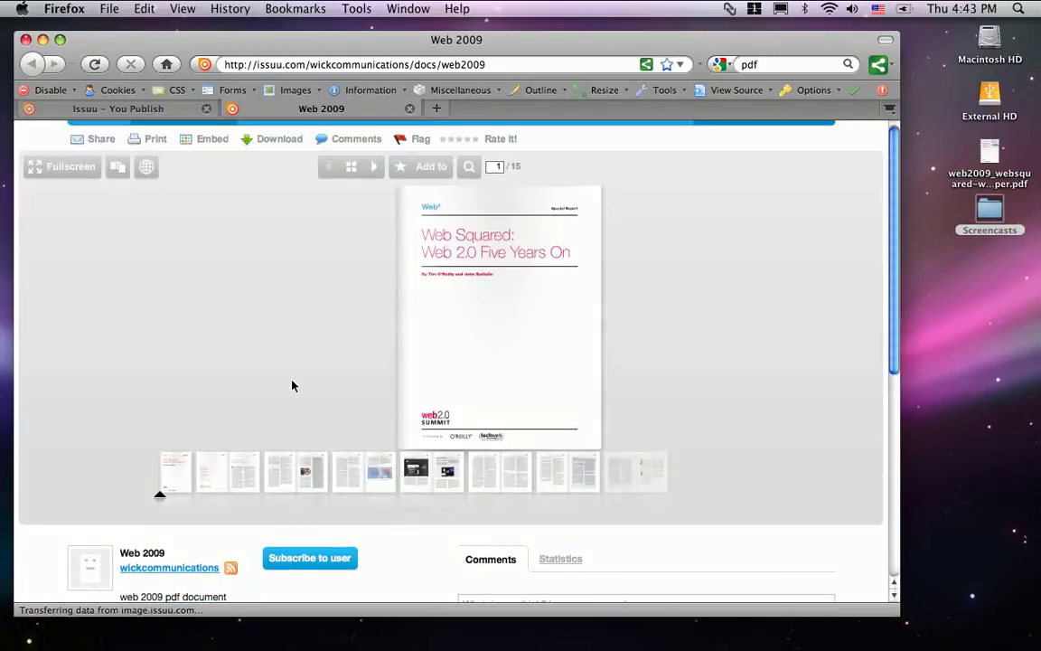
{"action": "left_click", "coordinate": [588, 325]}
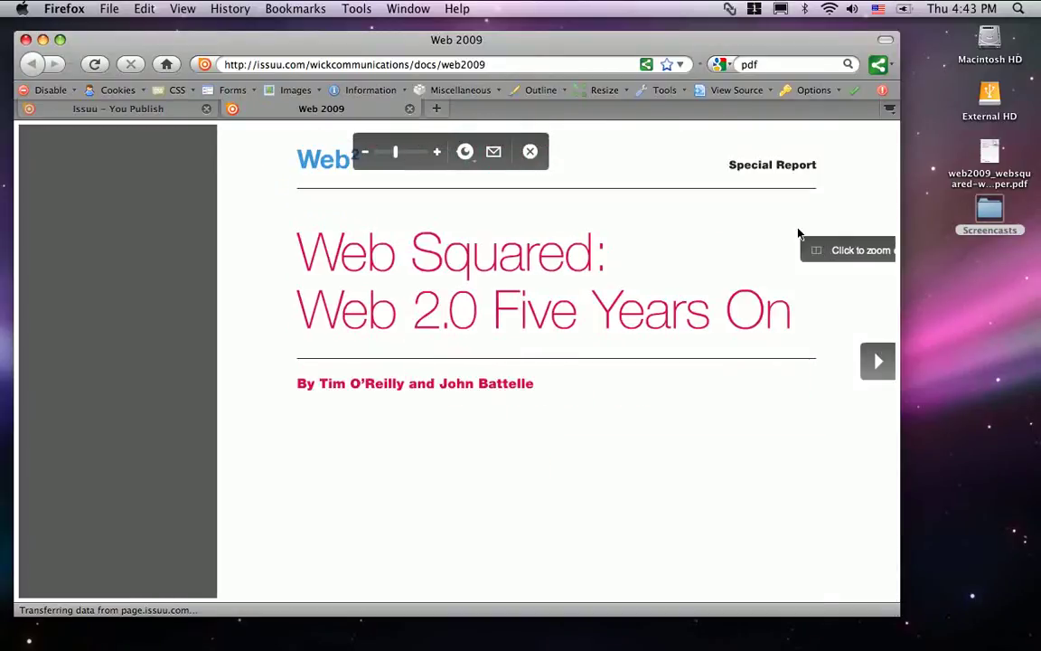
{"action": "key", "text": "super+w"}
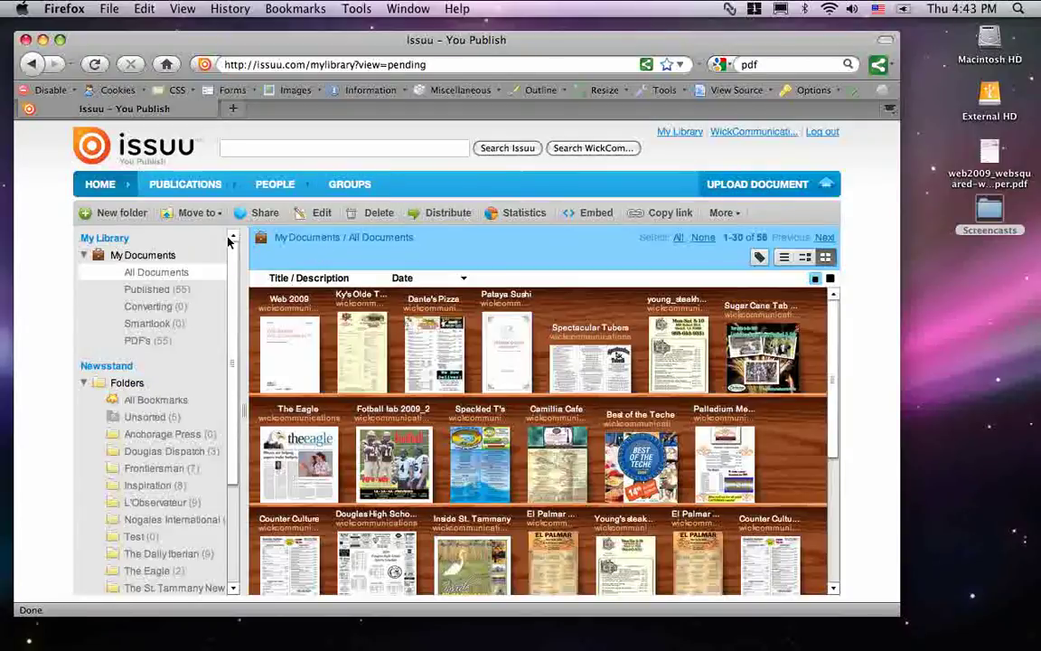
Drag the Web 2009 thumbnail onto the Test folder, raising its count to 1.
{"action": "scroll", "coordinate": [232, 252], "scroll_direction": "down", "scroll_amount": 2}
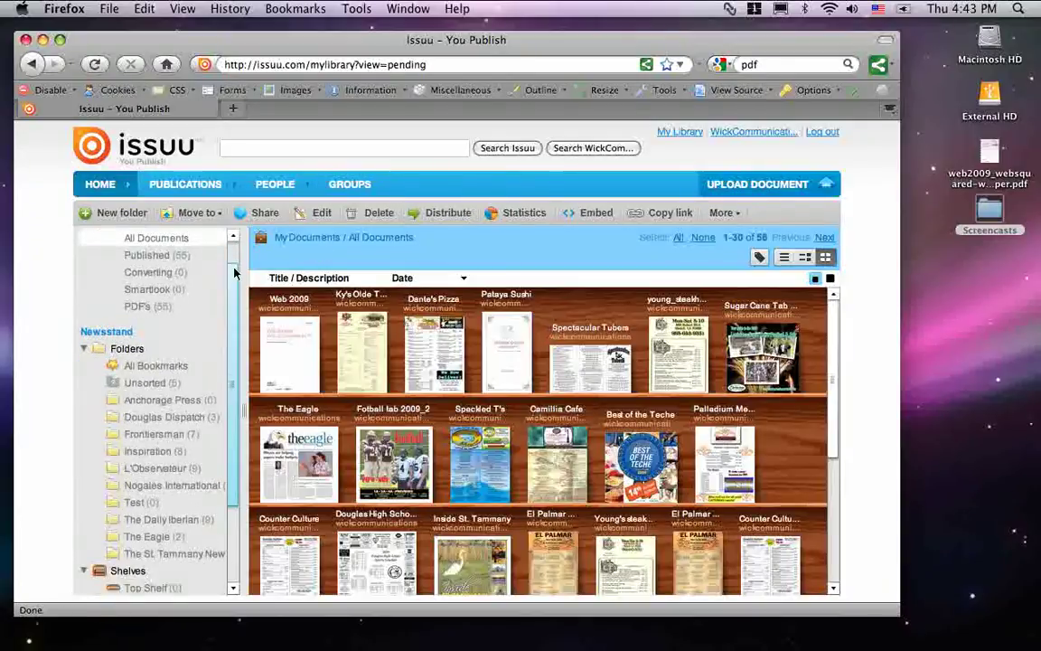
{"action": "scroll", "coordinate": [232, 252], "scroll_direction": "up", "scroll_amount": 2}
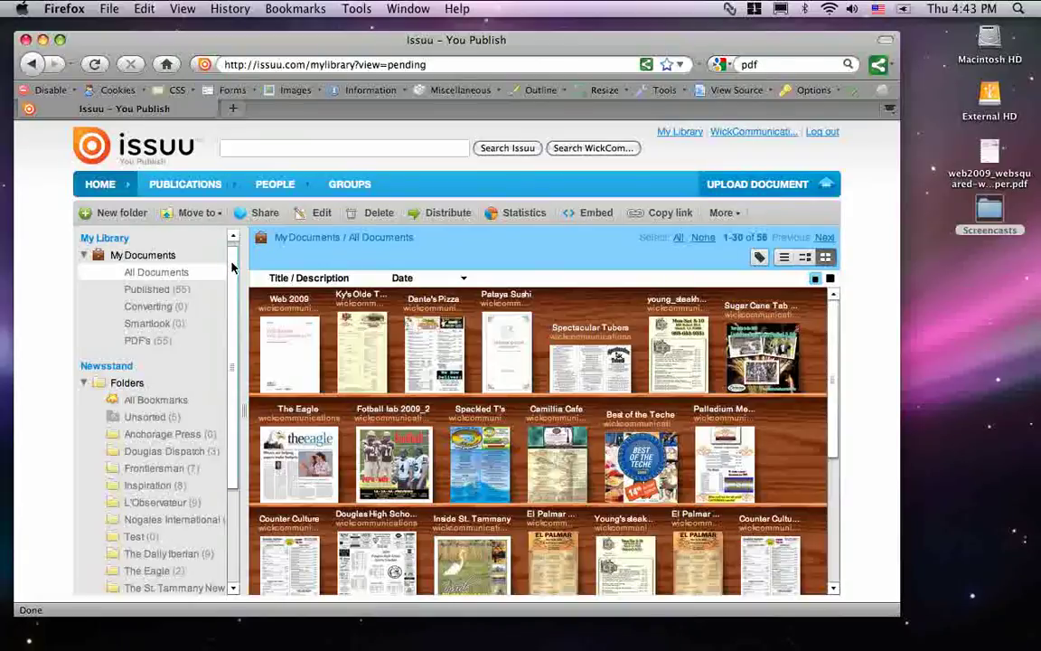
{"action": "mouse_move", "coordinate": [232, 267]}
{"action": "left_mouse_down"}
{"action": "mouse_move", "coordinate": [232, 295]}
{"action": "mouse_move", "coordinate": [232, 267]}
{"action": "left_mouse_up"}
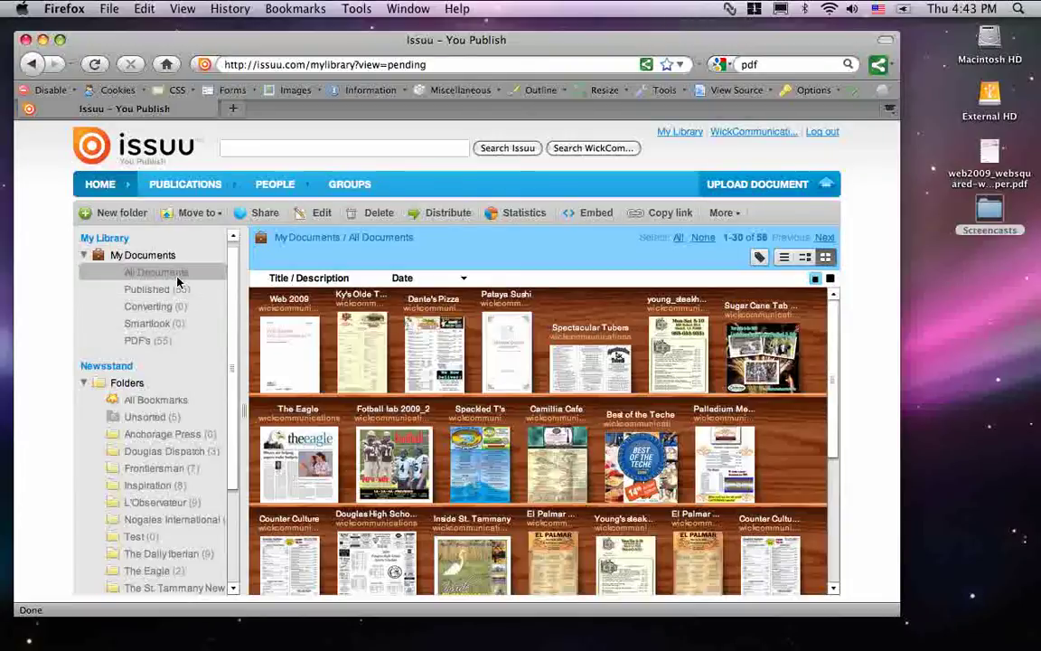
{"action": "left_click_drag", "start_coordinate": [285, 347], "coordinate": [135, 541]}
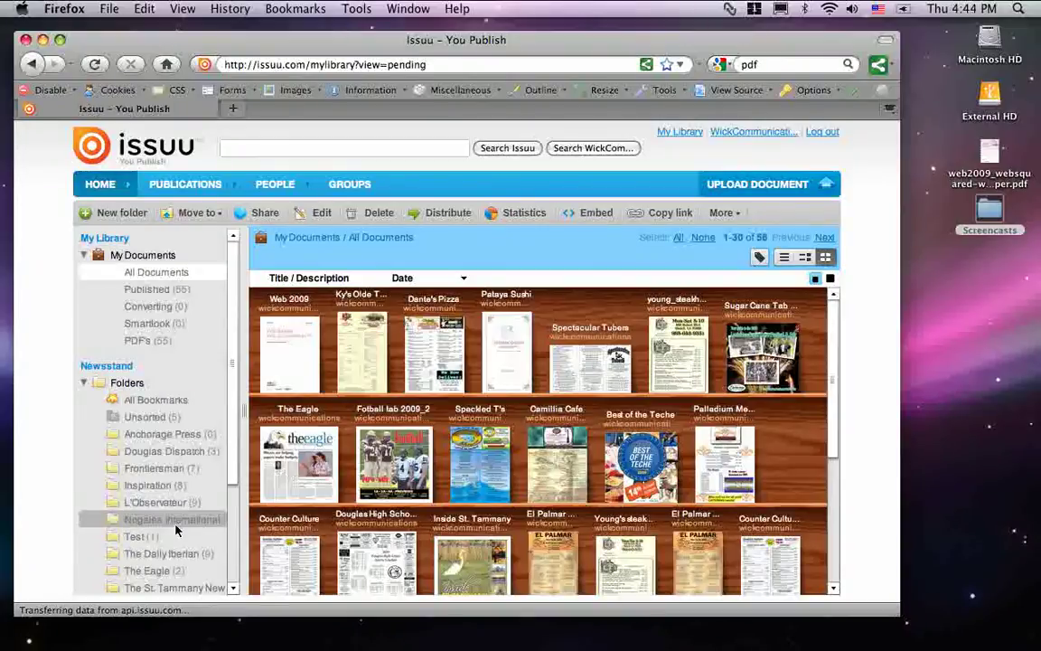
Open the Test folder, then open and close Web 2009's context menu without choosing an action.
{"action": "left_click", "coordinate": [137, 536]}
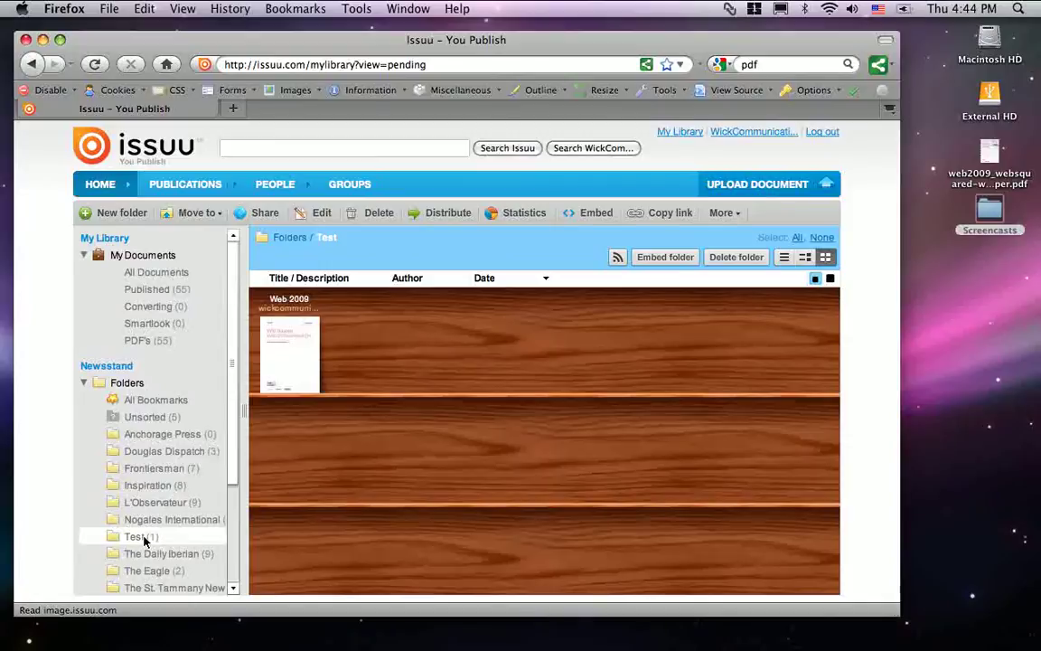
{"action": "right_click", "coordinate": [288, 352]}
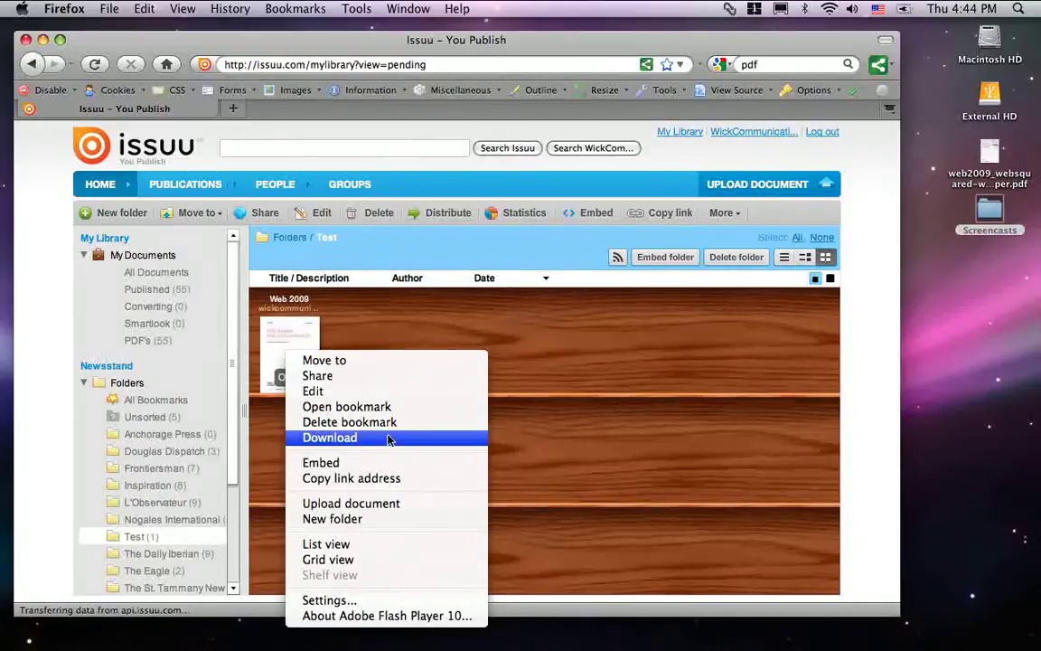
{"action": "left_click", "coordinate": [304, 337]}
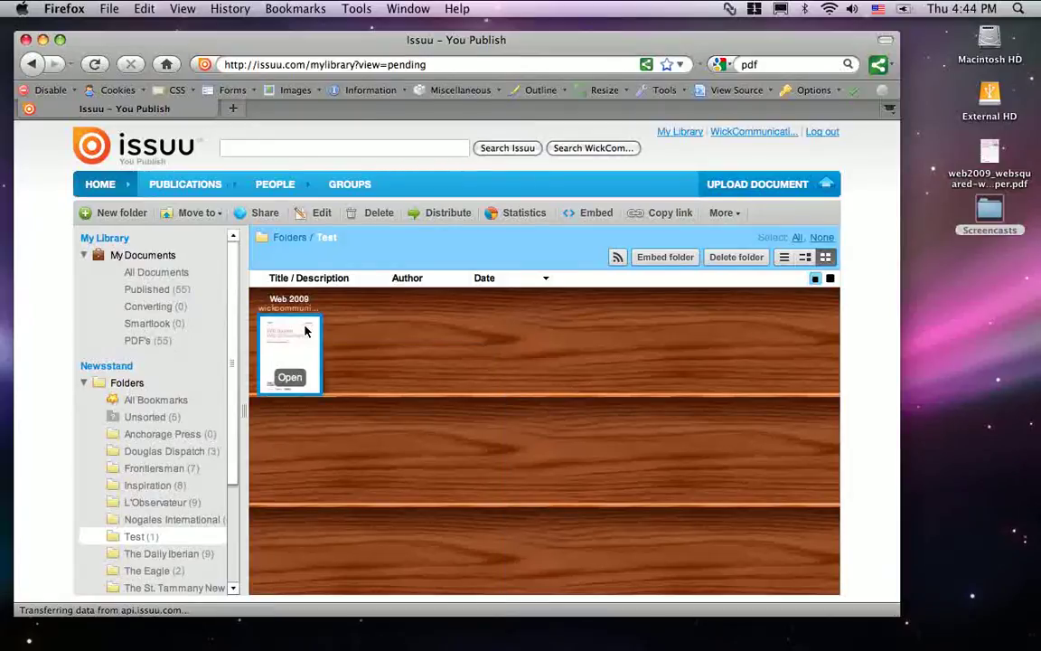
Open Web 2009's Customize and embed dialog and choose the Single page layout.
{"action": "left_click", "coordinate": [593, 213]}
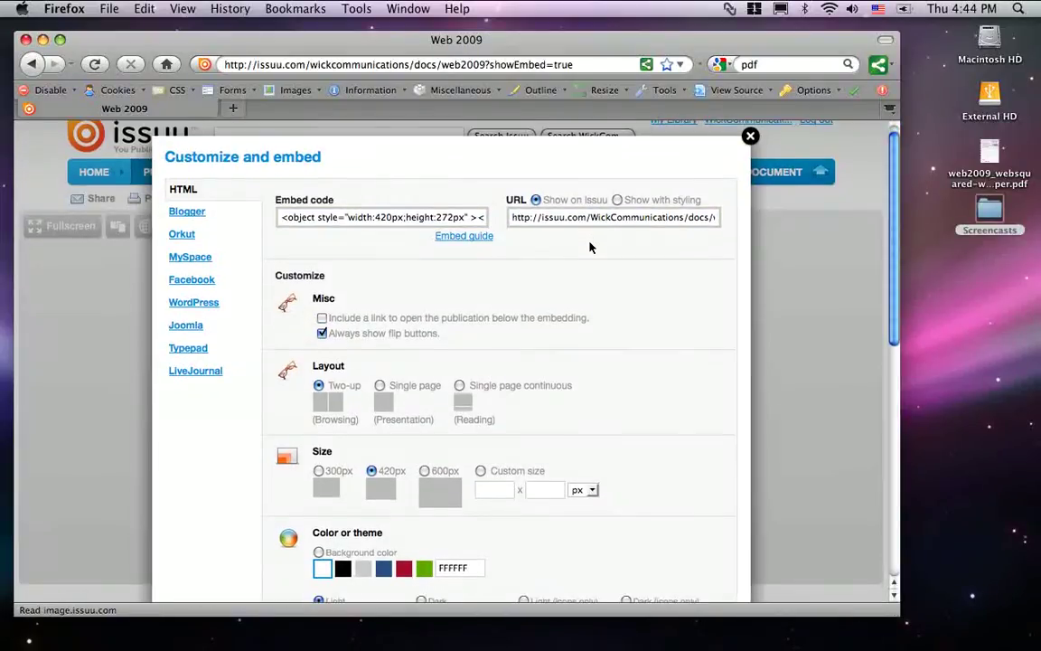
{"action": "scroll", "coordinate": [589, 247], "scroll_direction": "down", "scroll_amount": 2}
{"action": "scroll", "coordinate": [589, 247], "scroll_direction": "up", "scroll_amount": 2}
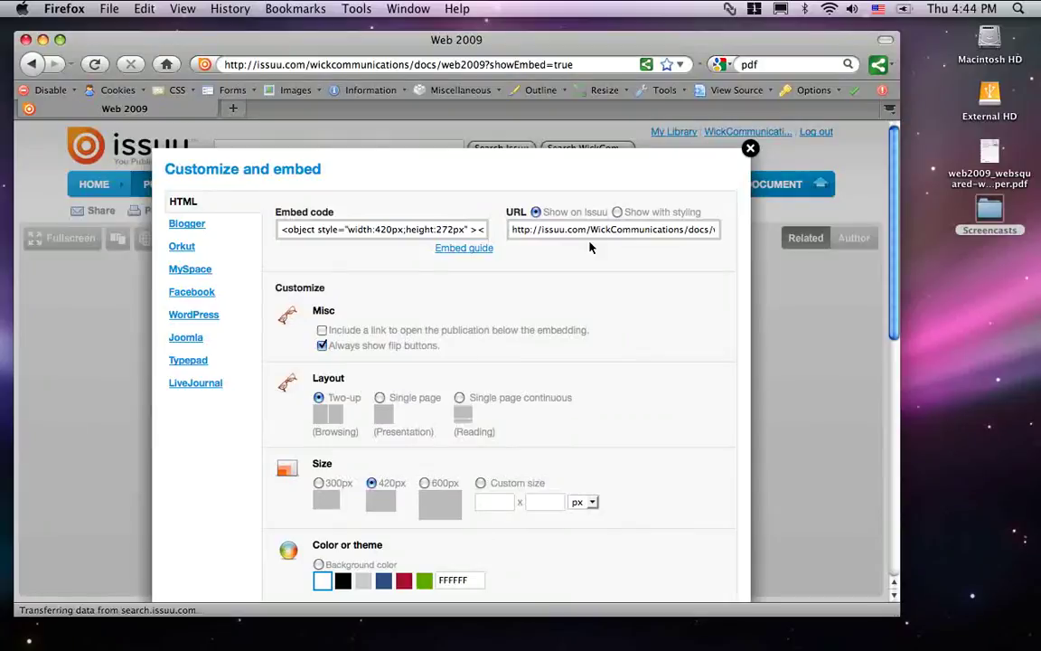
{"action": "scroll", "coordinate": [589, 247], "scroll_direction": "down", "scroll_amount": 3}
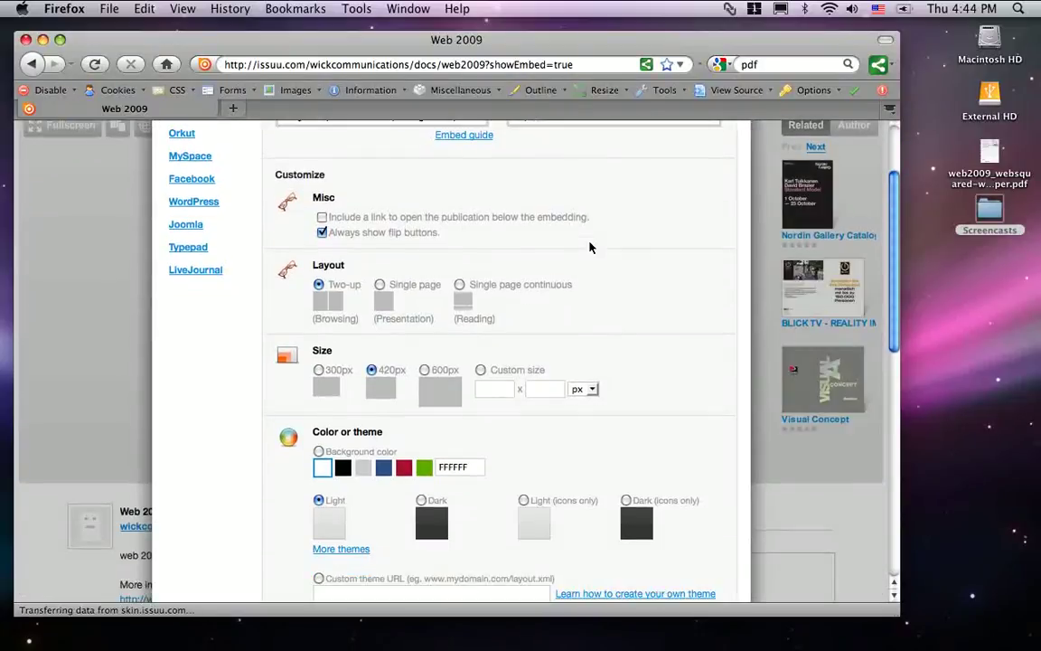
{"action": "left_click", "coordinate": [379, 286]}
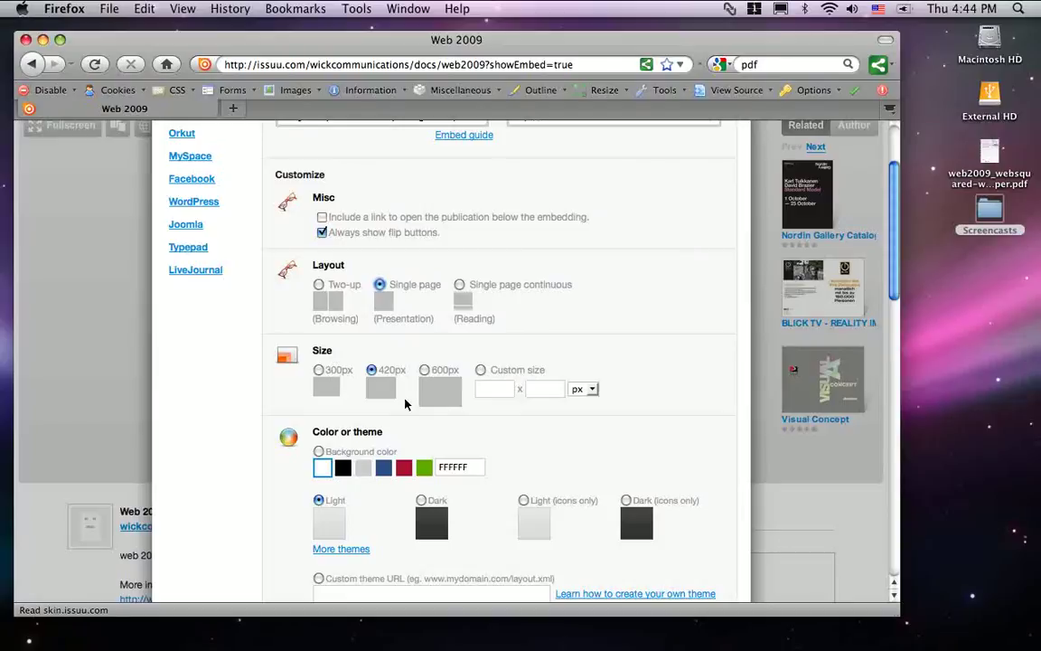
Change the embed size from 420px to 600px wide, giving 600×776.
{"action": "scroll", "coordinate": [406, 404], "scroll_direction": "down", "scroll_amount": 10}
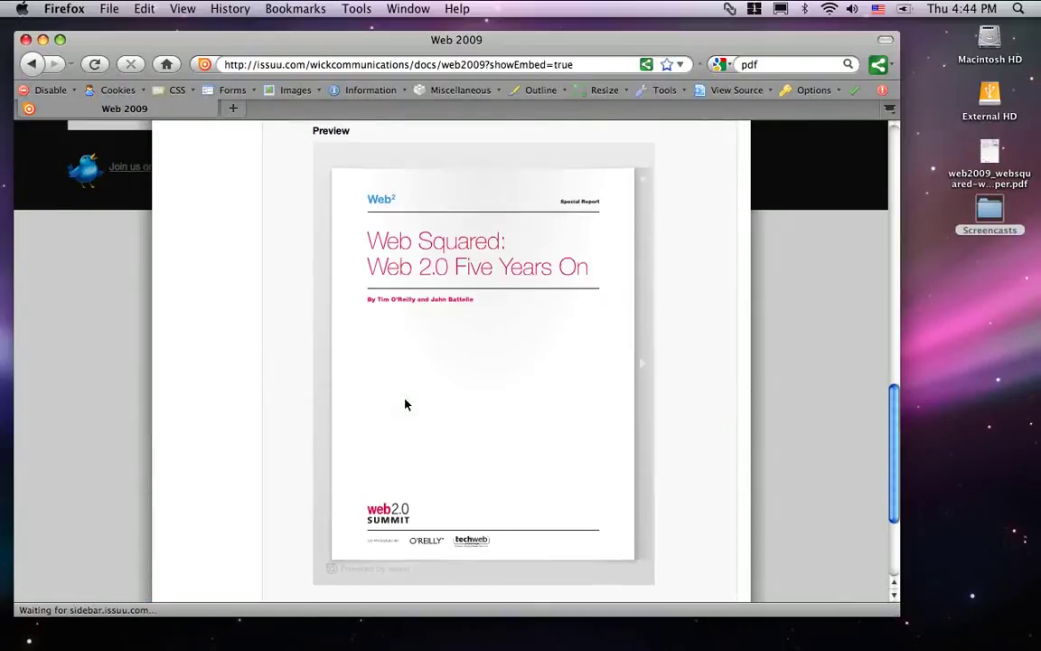
{"action": "mouse_move", "coordinate": [514, 253]}
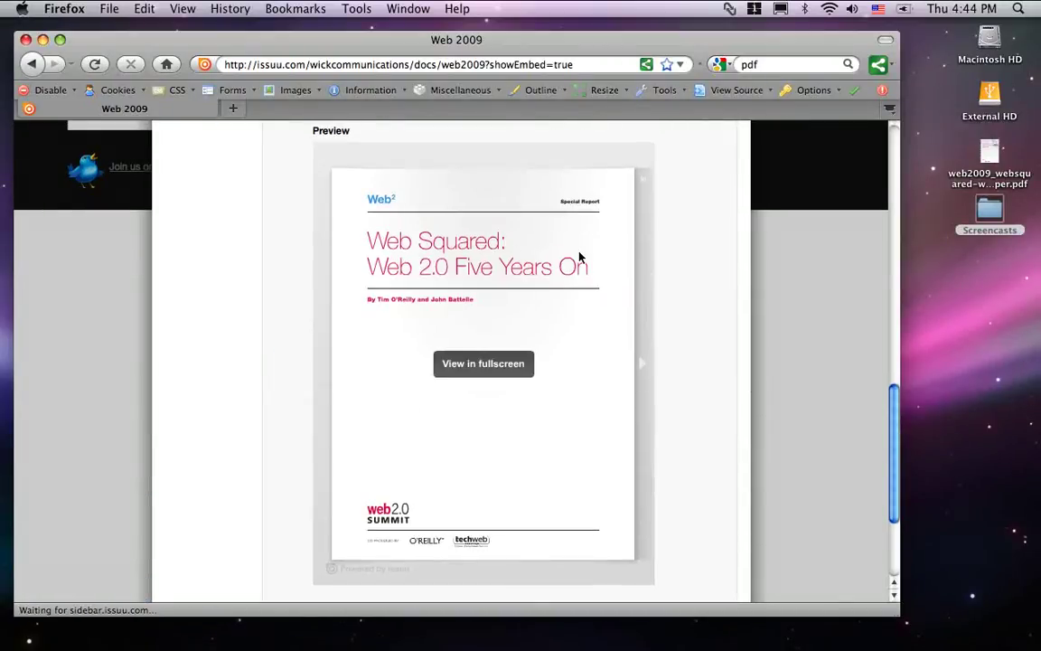
{"action": "scroll", "coordinate": [669, 365], "scroll_direction": "up", "scroll_amount": 10}
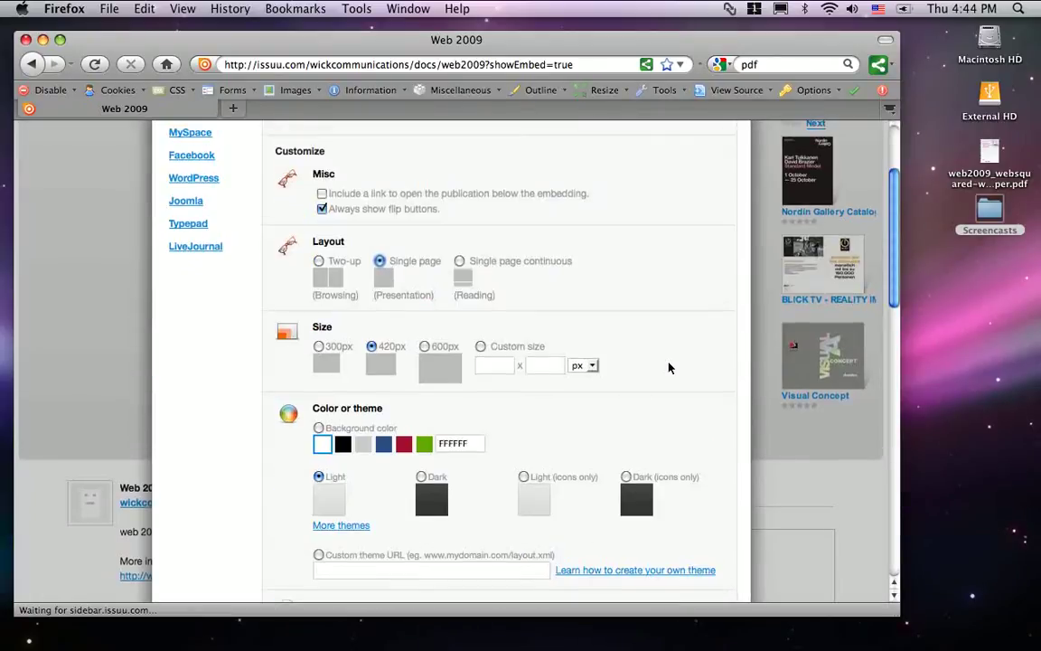
{"action": "scroll", "coordinate": [669, 367], "scroll_direction": "up", "scroll_amount": 2}
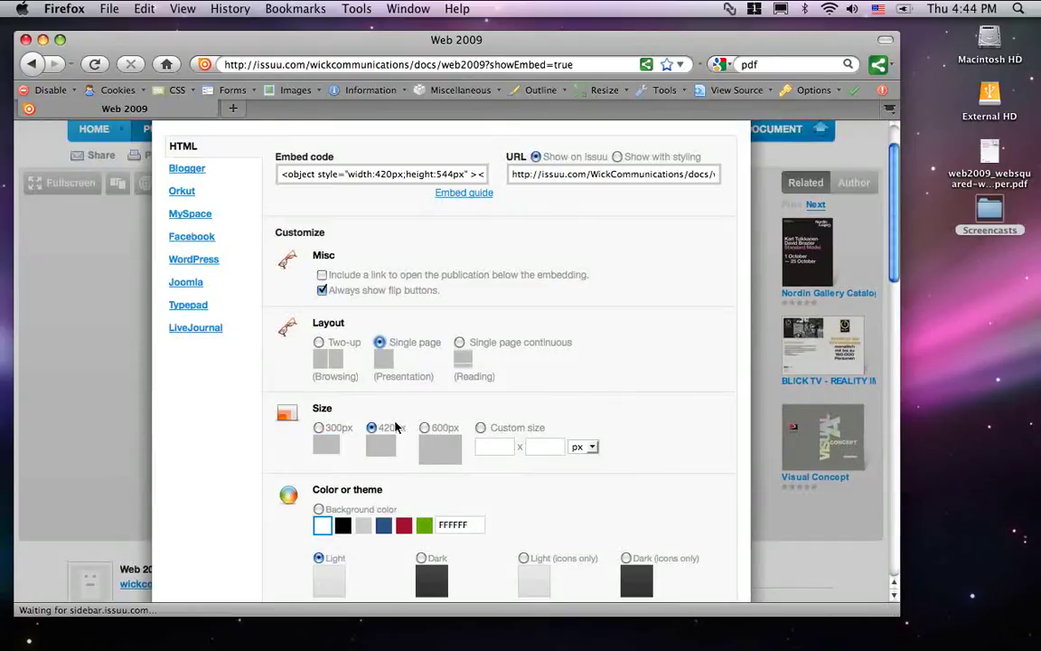
{"action": "left_click", "coordinate": [425, 428]}
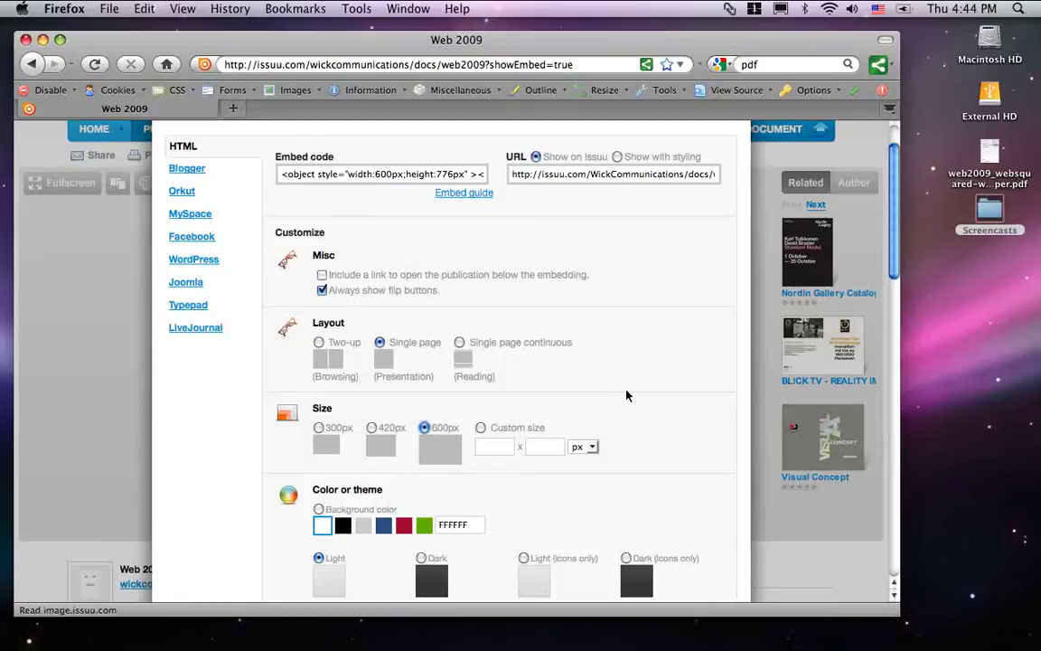
{"action": "scroll", "coordinate": [627, 395], "scroll_direction": "down", "scroll_amount": 9}
{"action": "scroll", "coordinate": [627, 395], "scroll_direction": "down", "scroll_amount": 12}
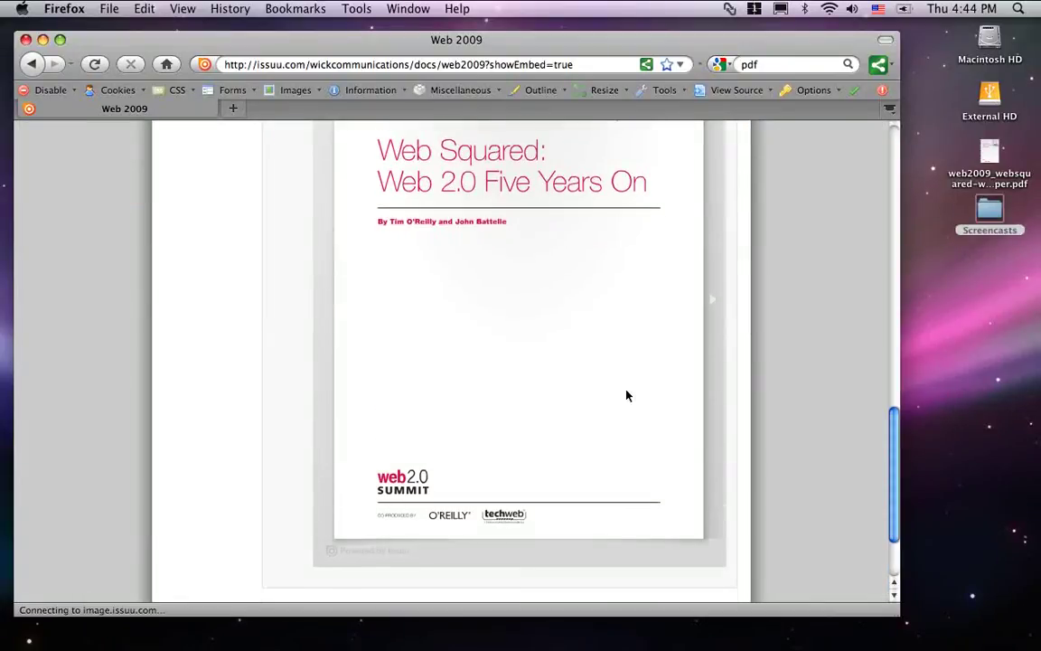
{"action": "scroll", "coordinate": [627, 395], "scroll_direction": "up", "scroll_amount": 12}
{"action": "scroll", "coordinate": [627, 395], "scroll_direction": "up", "scroll_amount": 8}
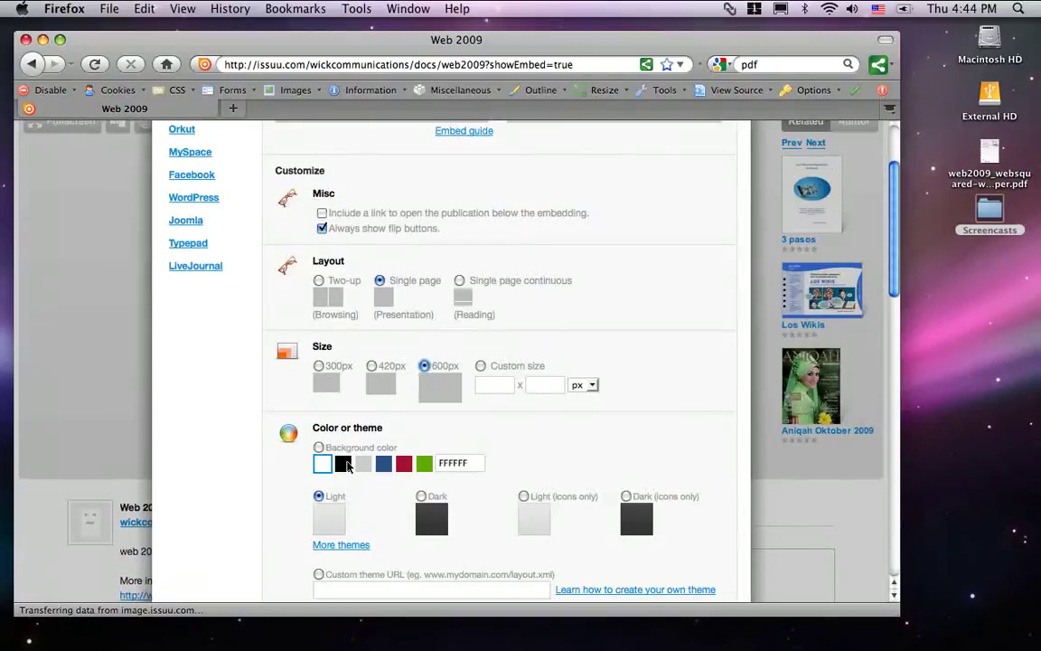
Change the embed background colour from black to red (A41128).
{"action": "left_click", "coordinate": [343, 464]}
{"action": "scroll", "coordinate": [554, 423], "scroll_direction": "down", "scroll_amount": 10}
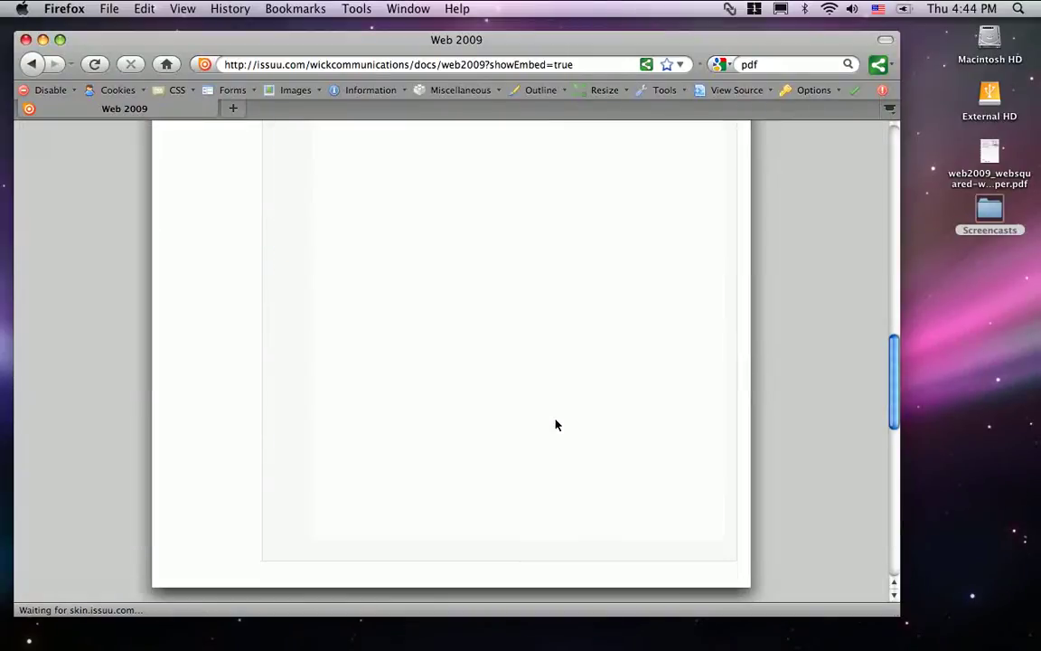
{"action": "scroll", "coordinate": [556, 425], "scroll_direction": "up", "scroll_amount": 4}
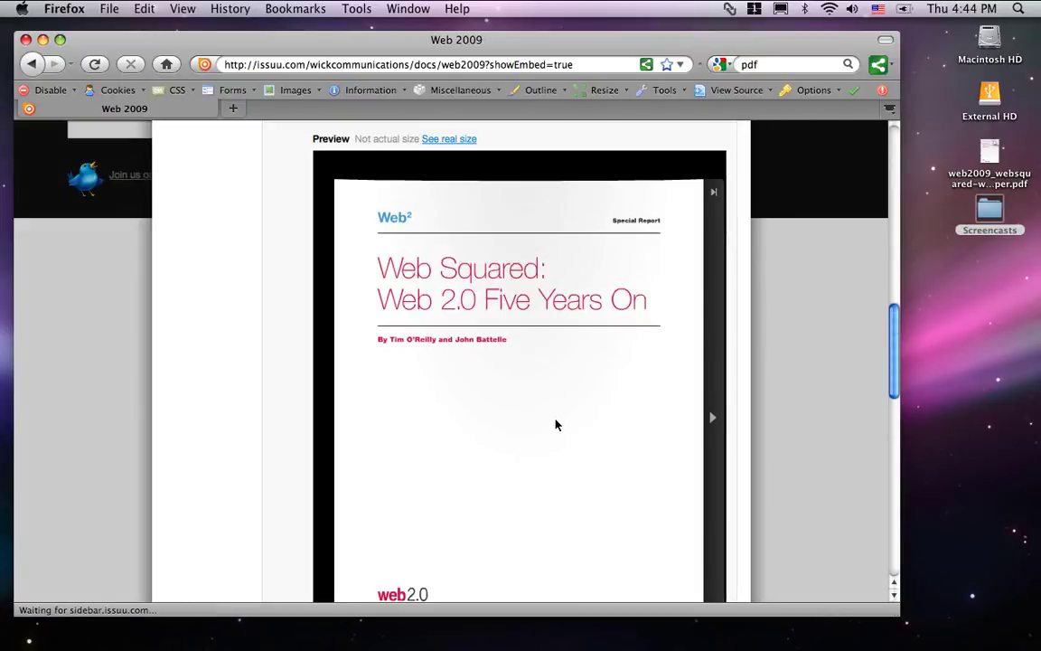
{"action": "scroll", "coordinate": [555, 425], "scroll_direction": "down", "scroll_amount": 3}
{"action": "scroll", "coordinate": [556, 425], "scroll_direction": "up", "scroll_amount": 10}
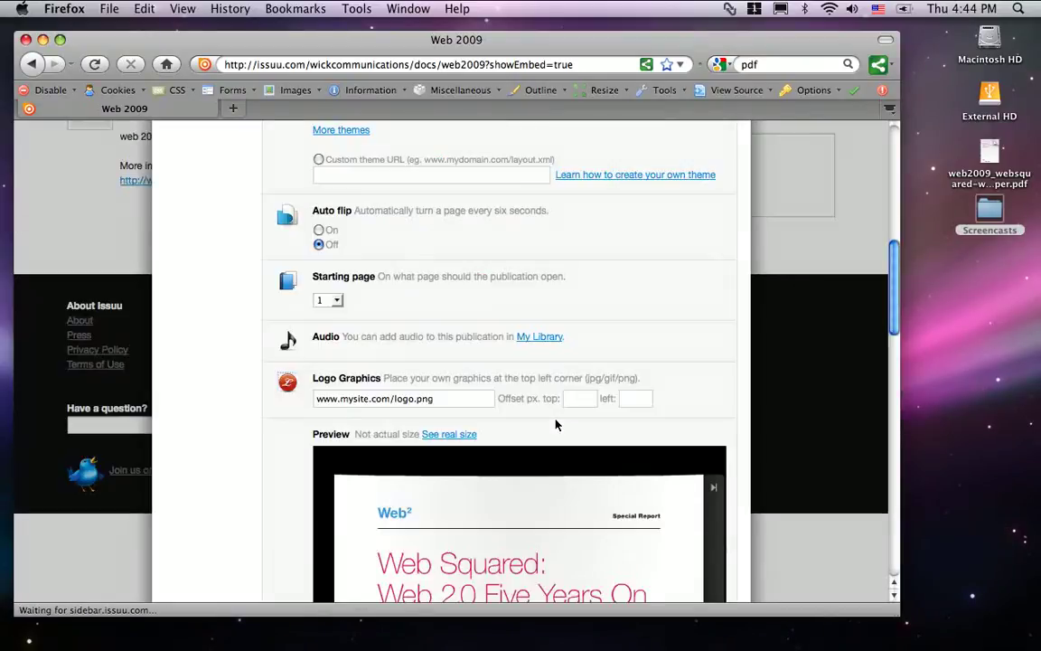
{"action": "scroll", "coordinate": [556, 425], "scroll_direction": "up", "scroll_amount": 1}
{"action": "left_click", "coordinate": [404, 465]}
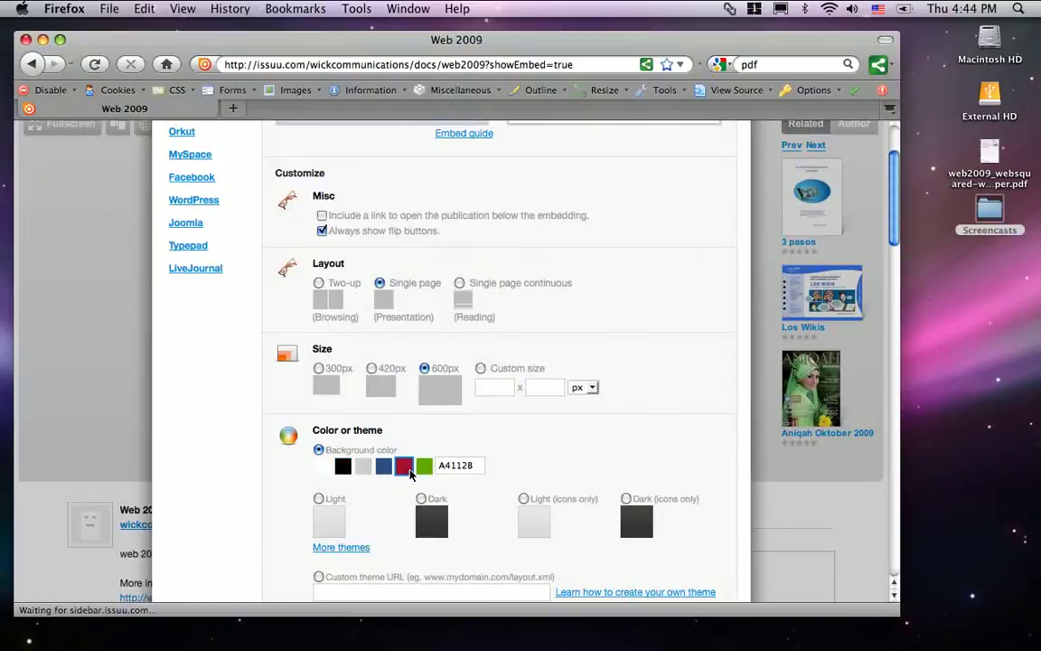
Scroll through the dialog to check the red-framed preview and updated embed code.
{"action": "scroll", "coordinate": [574, 464], "scroll_direction": "down", "scroll_amount": 1}
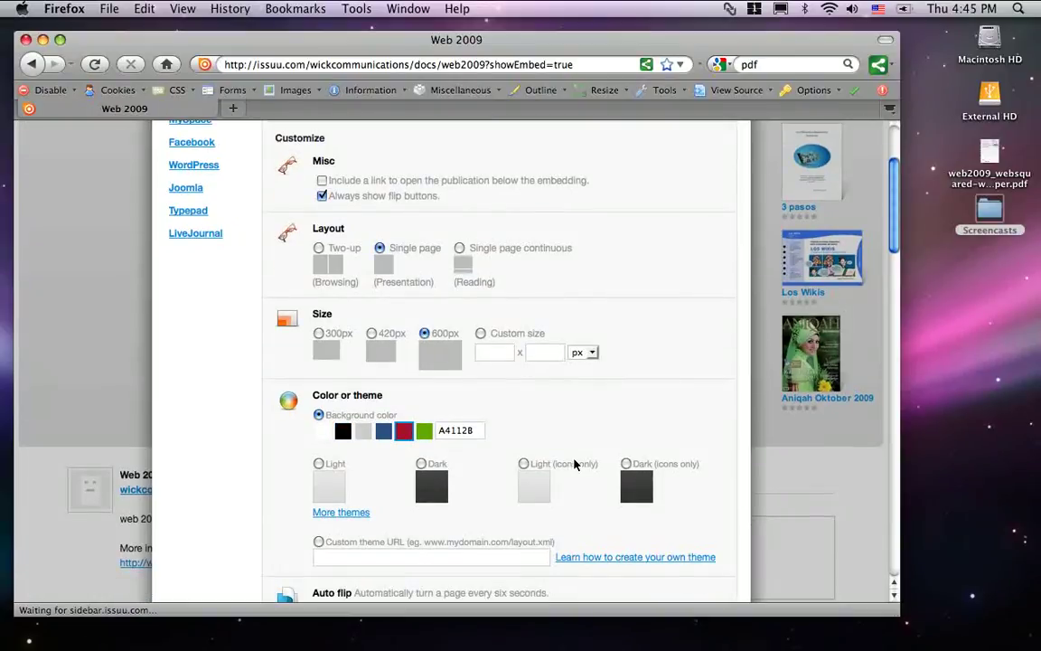
{"action": "scroll", "coordinate": [574, 465], "scroll_direction": "down", "scroll_amount": 10}
{"action": "scroll", "coordinate": [573, 464], "scroll_direction": "down", "scroll_amount": 3}
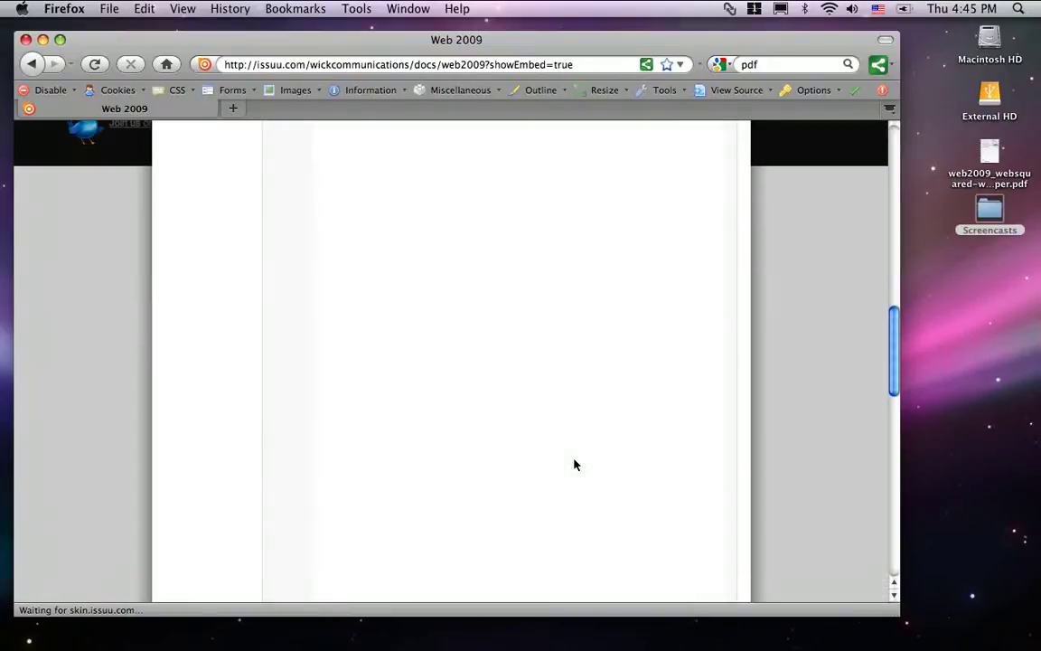
{"action": "scroll", "coordinate": [574, 464], "scroll_direction": "down", "scroll_amount": 2}
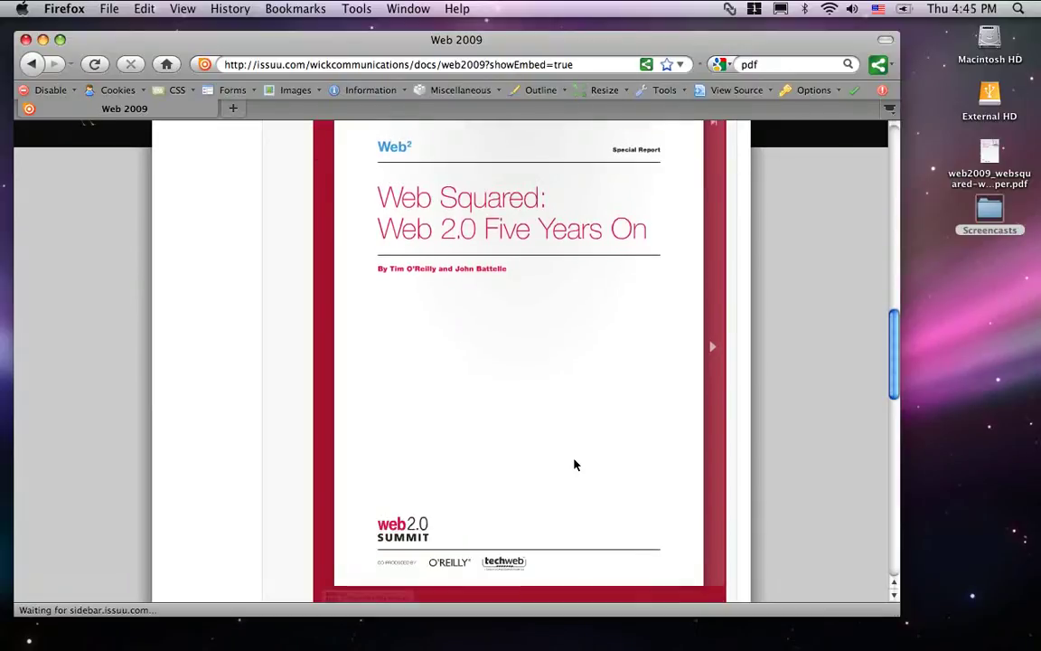
{"action": "scroll", "coordinate": [574, 464], "scroll_direction": "up", "scroll_amount": 8}
{"action": "scroll", "coordinate": [574, 465], "scroll_direction": "up", "scroll_amount": 14}
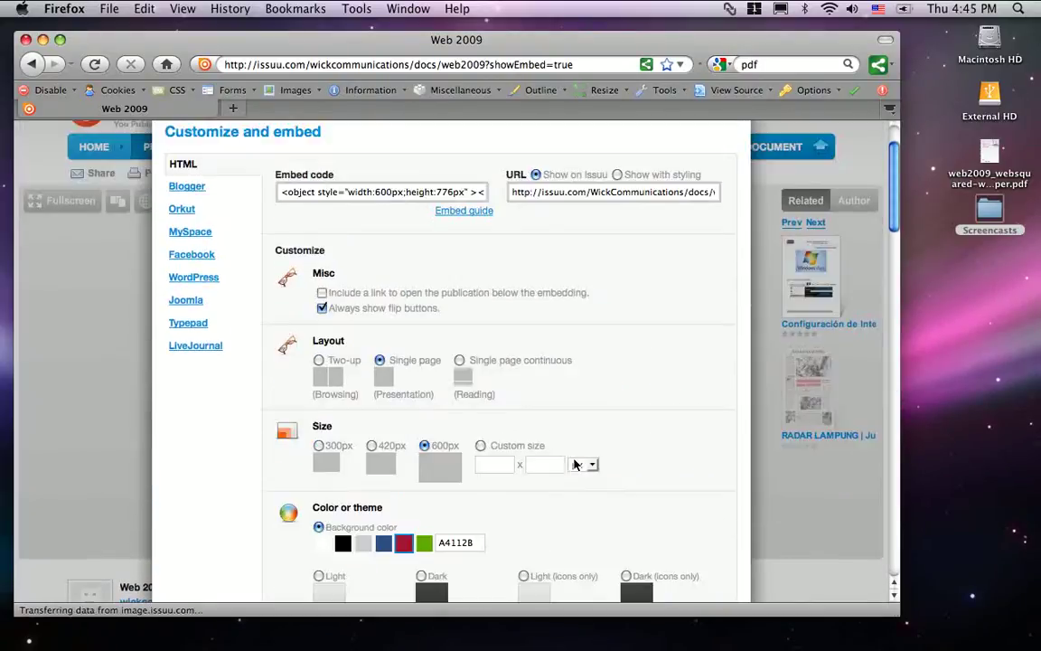
{"action": "scroll", "coordinate": [574, 465], "scroll_direction": "down", "scroll_amount": 3}
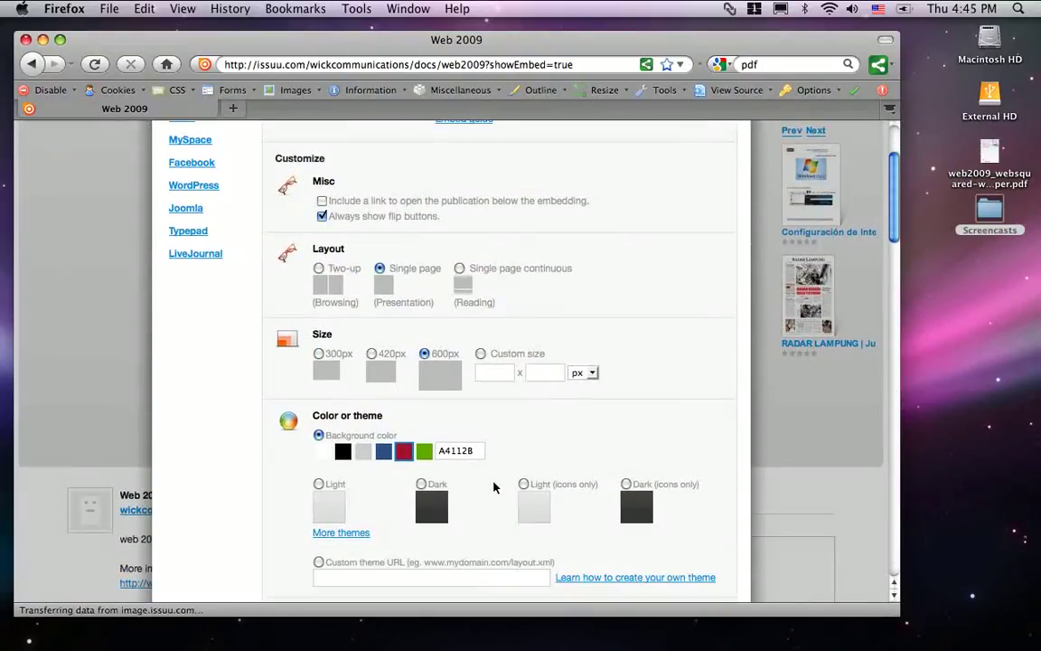
{"action": "scroll", "coordinate": [483, 512], "scroll_direction": "down", "scroll_amount": 1}
{"action": "scroll", "coordinate": [483, 511], "scroll_direction": "down", "scroll_amount": 3}
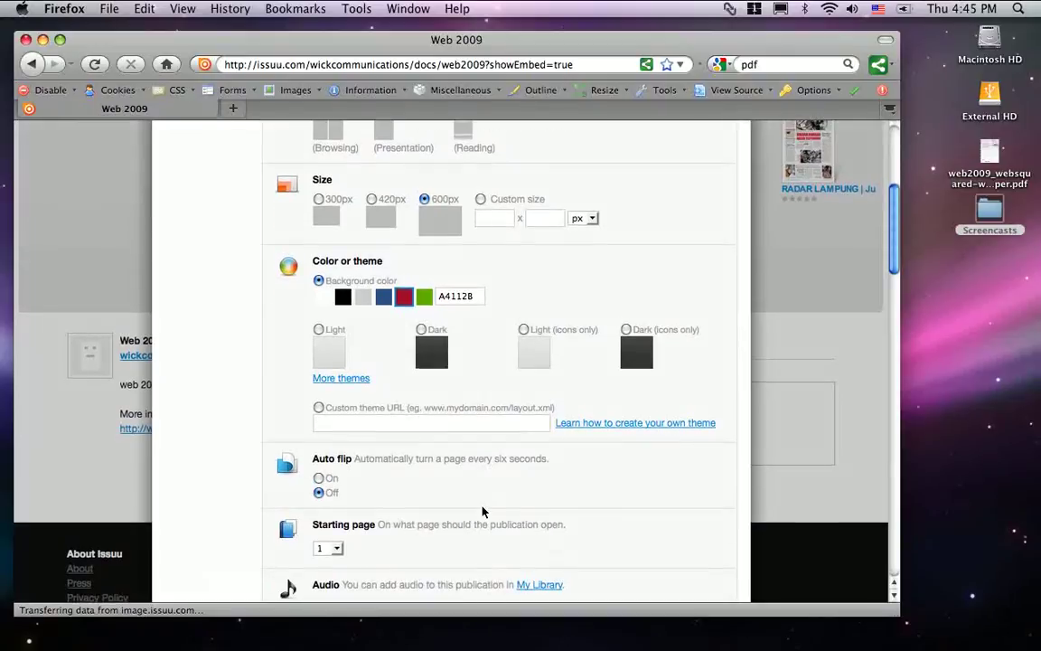
{"action": "scroll", "coordinate": [482, 511], "scroll_direction": "down", "scroll_amount": 2}
{"action": "scroll", "coordinate": [483, 511], "scroll_direction": "down", "scroll_amount": 3}
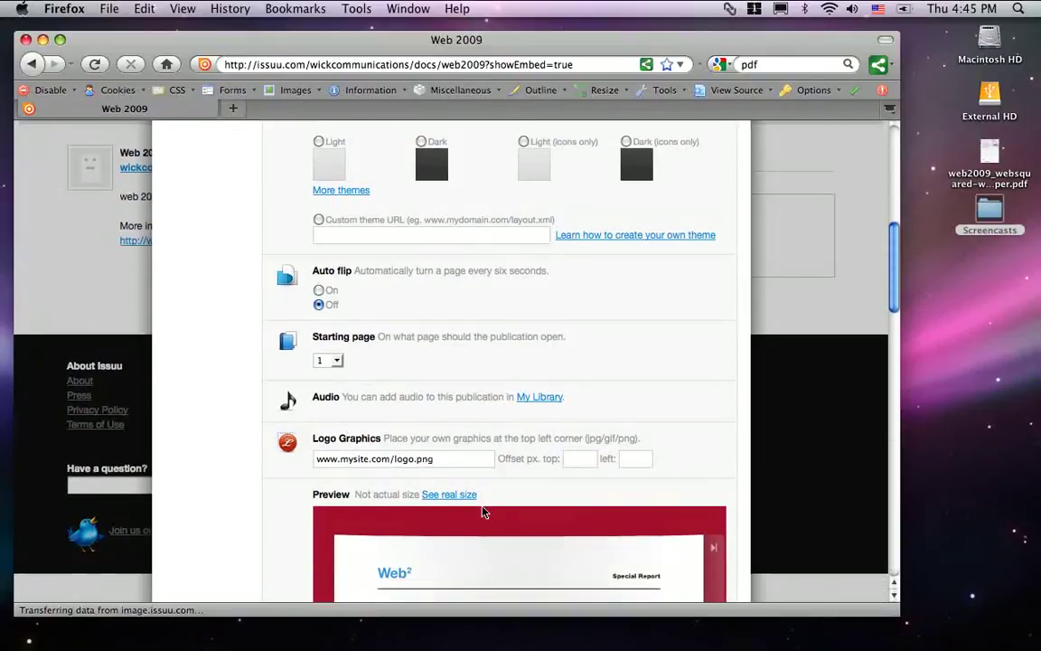
{"action": "scroll", "coordinate": [413, 421], "scroll_direction": "down", "scroll_amount": 8}
{"action": "scroll", "coordinate": [414, 421], "scroll_direction": "up", "scroll_amount": 15}
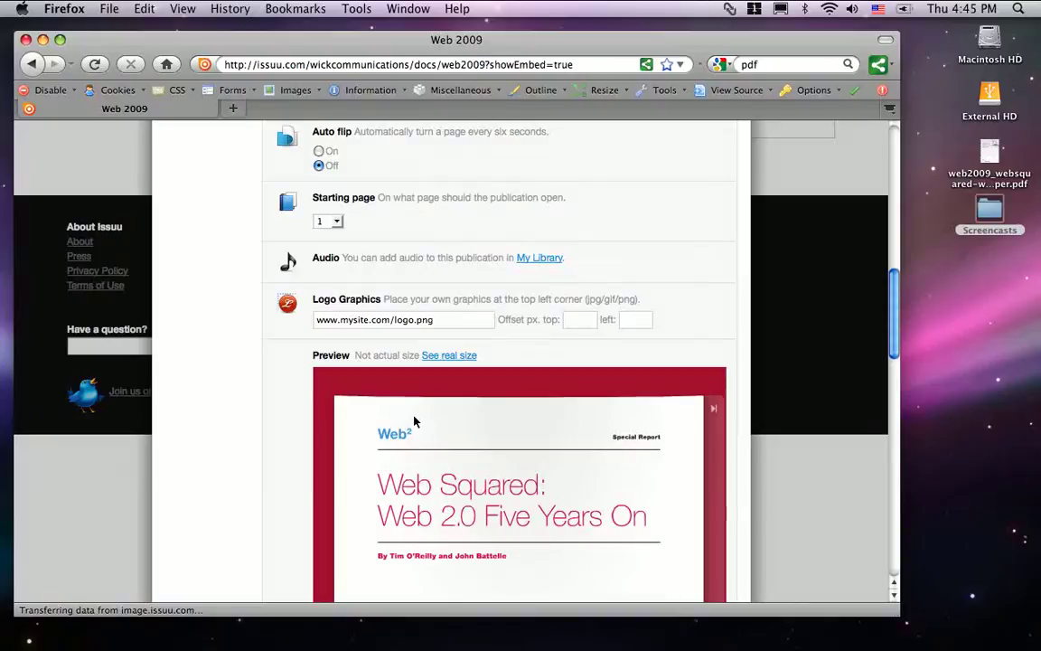
{"action": "scroll", "coordinate": [414, 421], "scroll_direction": "up", "scroll_amount": 1}
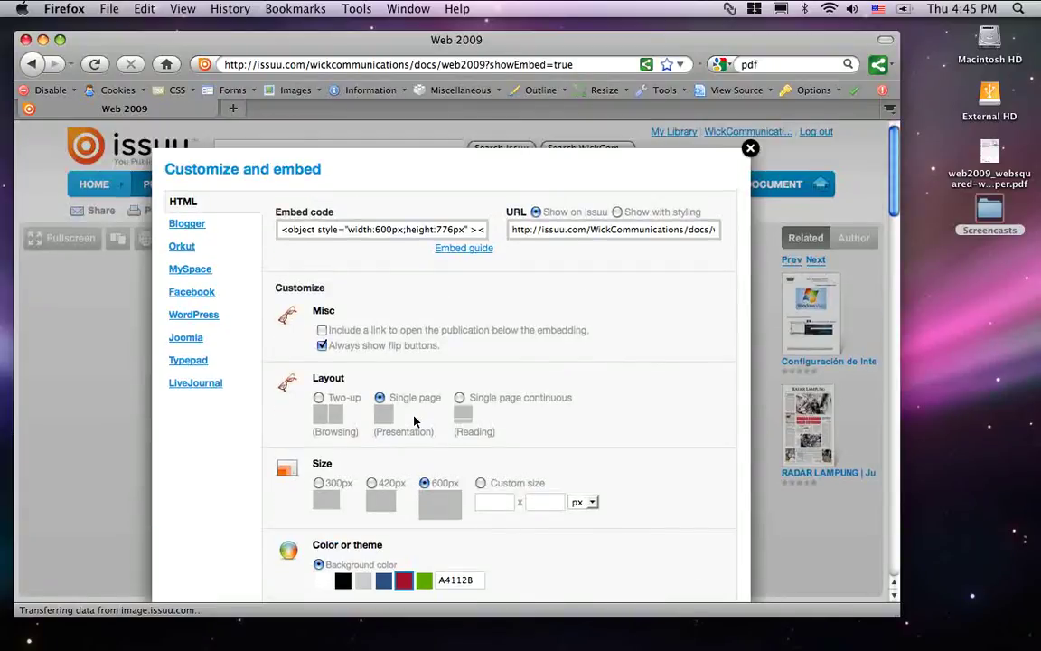
Copy the customized embed code with Edit > Copy and show the three-step Embed guide.
{"action": "left_click", "coordinate": [383, 233]}
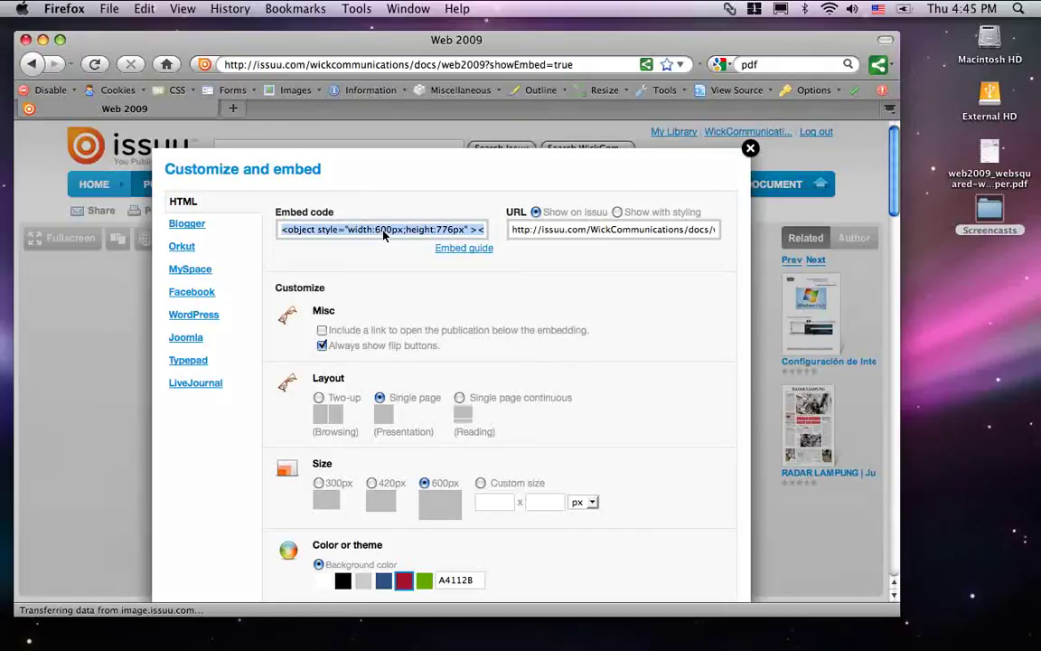
{"action": "left_click", "coordinate": [157, 8]}
{"action": "left_click", "coordinate": [152, 80]}
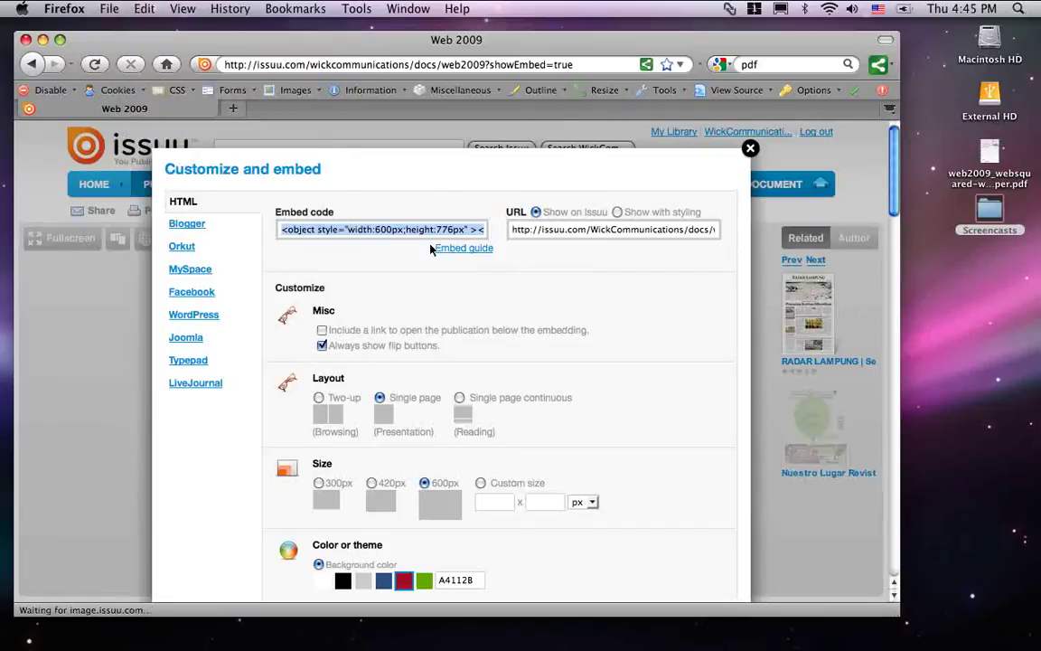
{"action": "left_click", "coordinate": [466, 252]}
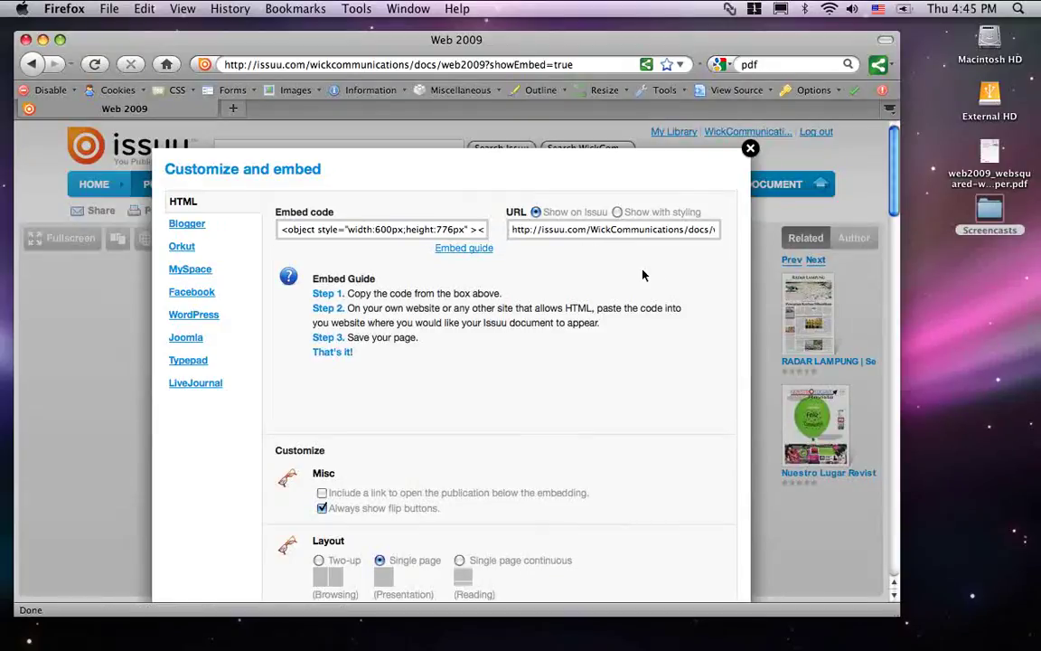
{"action": "left_click", "coordinate": [554, 234]}
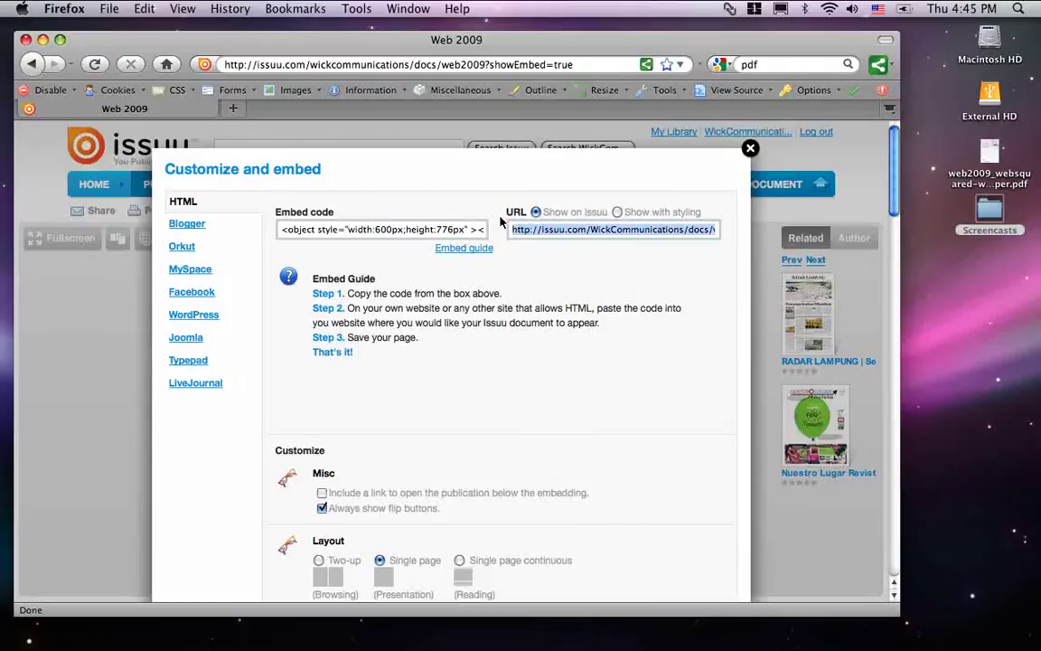
{"action": "left_click", "coordinate": [618, 214]}
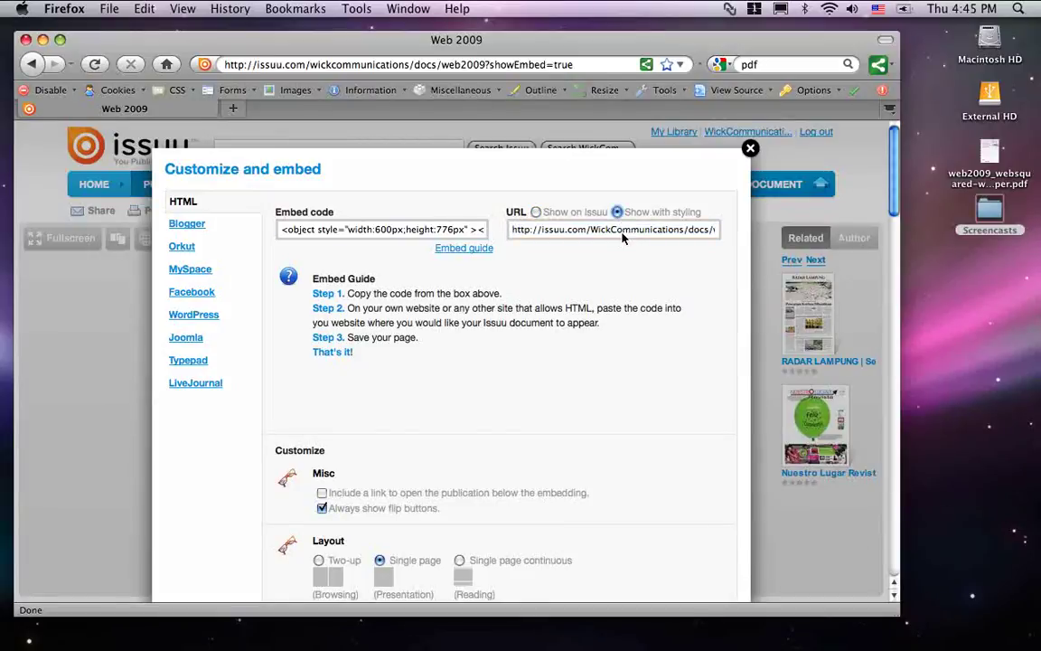
{"action": "left_click", "coordinate": [535, 212]}
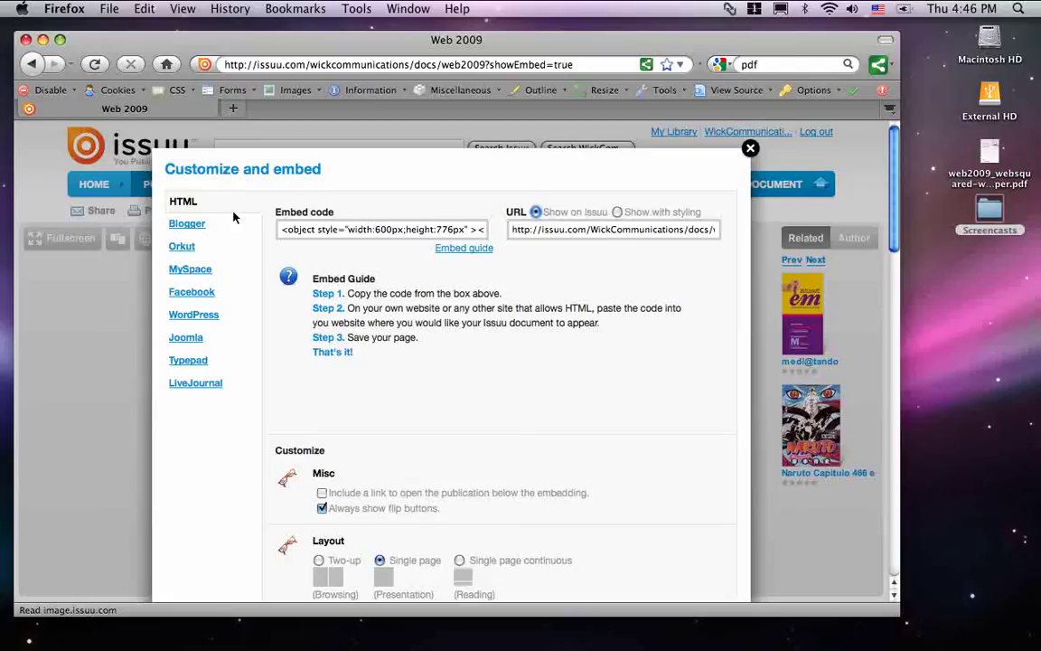
{"action": "scroll", "coordinate": [345, 303], "scroll_direction": "down", "scroll_amount": 6}
{"action": "scroll", "coordinate": [345, 303], "scroll_direction": "up", "scroll_amount": 6}
{"action": "scroll", "coordinate": [361, 343], "scroll_direction": "down", "scroll_amount": 3}
{"action": "scroll", "coordinate": [376, 385], "scroll_direction": "down", "scroll_amount": 10}
{"action": "scroll", "coordinate": [377, 334], "scroll_direction": "down", "scroll_amount": 6}
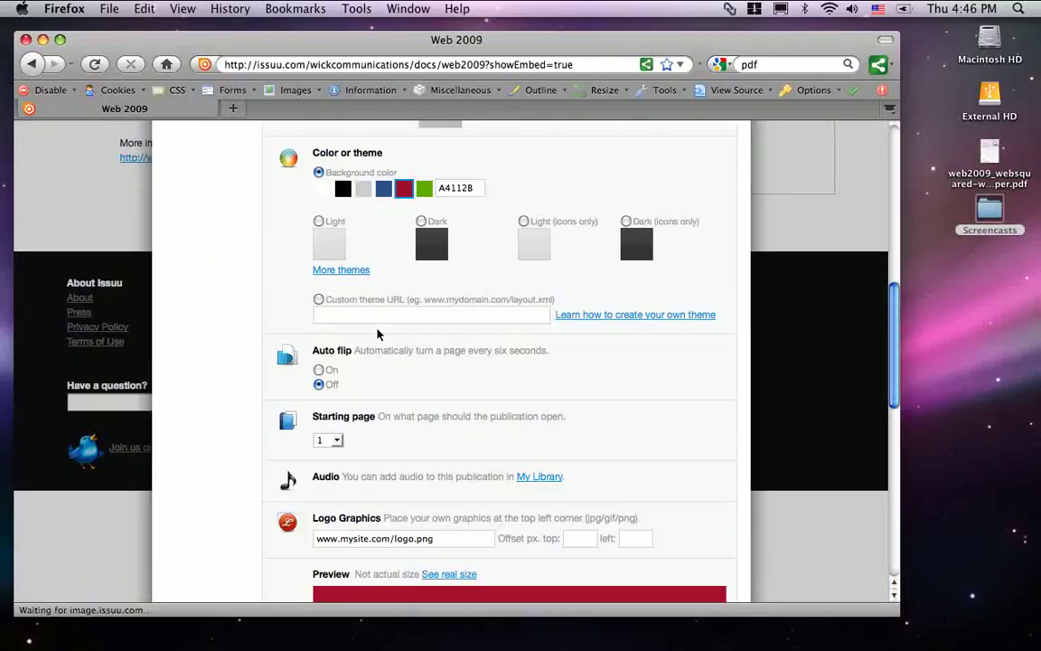
{"action": "scroll", "coordinate": [377, 333], "scroll_direction": "up", "scroll_amount": 8}
{"action": "scroll", "coordinate": [378, 334], "scroll_direction": "up", "scroll_amount": 5}
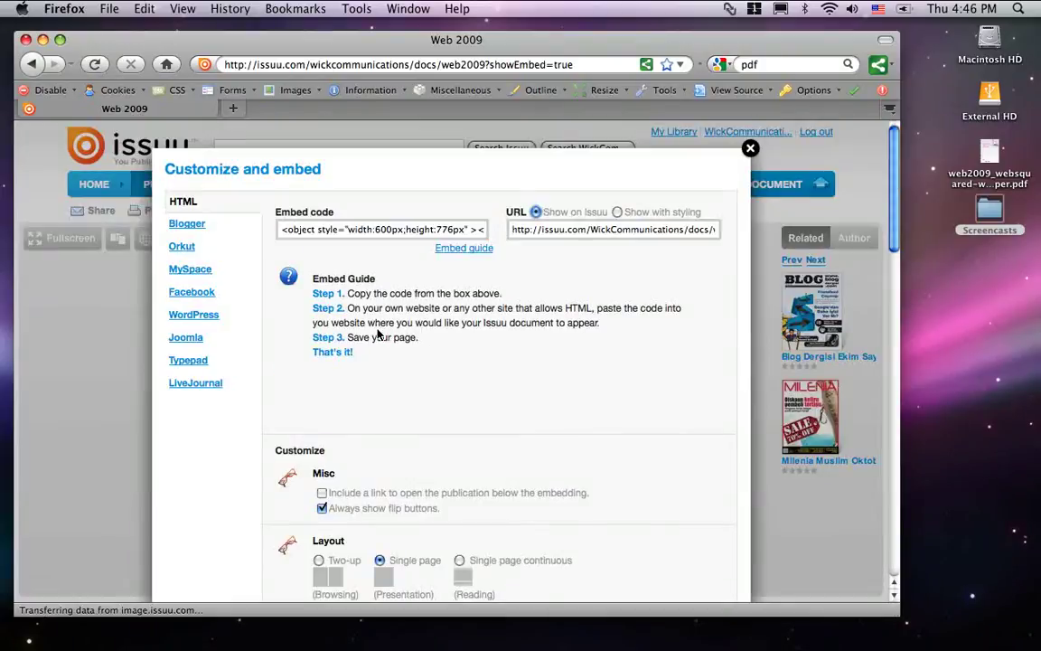
{"action": "left_click", "coordinate": [373, 229]}
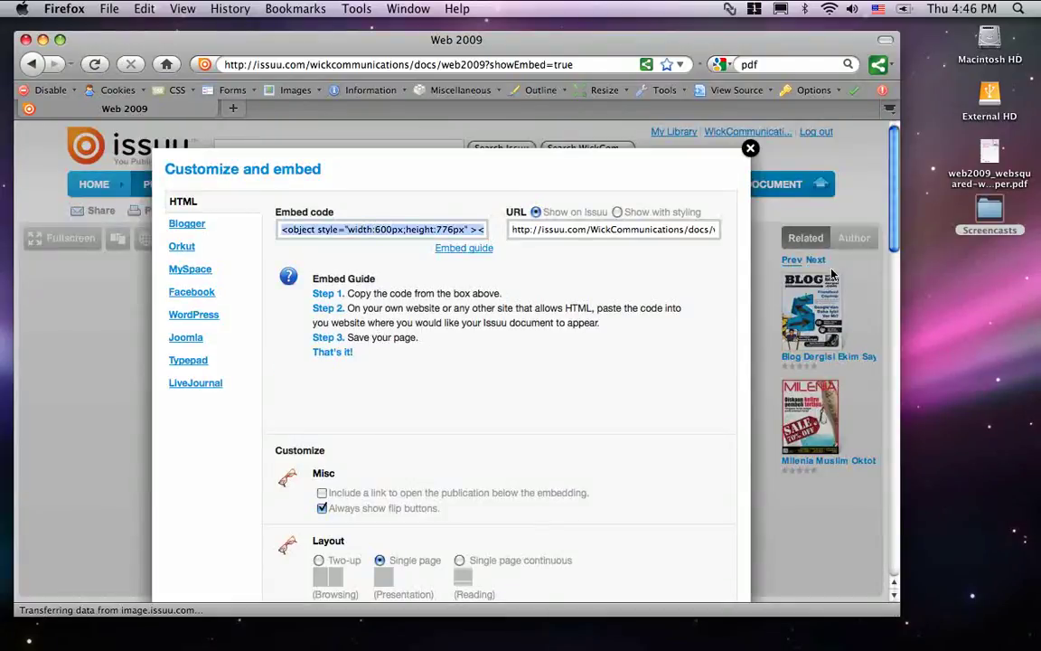